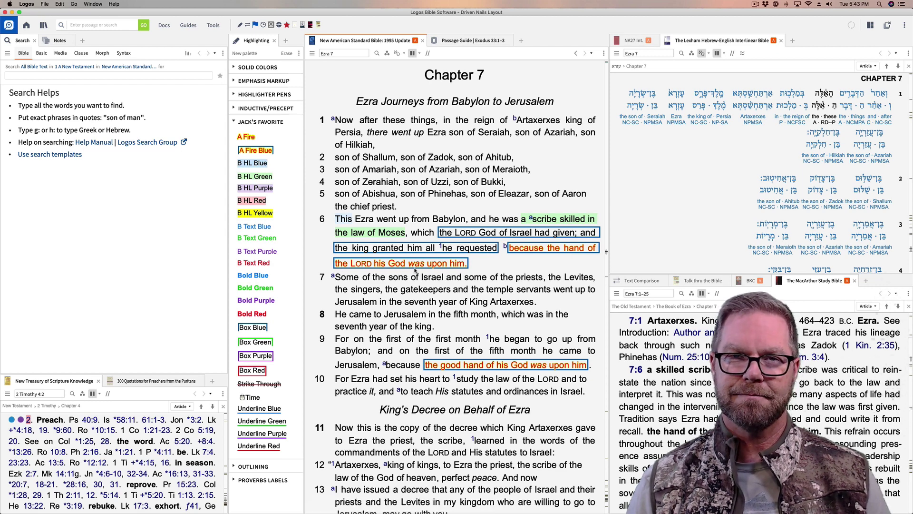
# - Create a new sentence diagram document
pyautogui.scroll(-8, 415, 270)
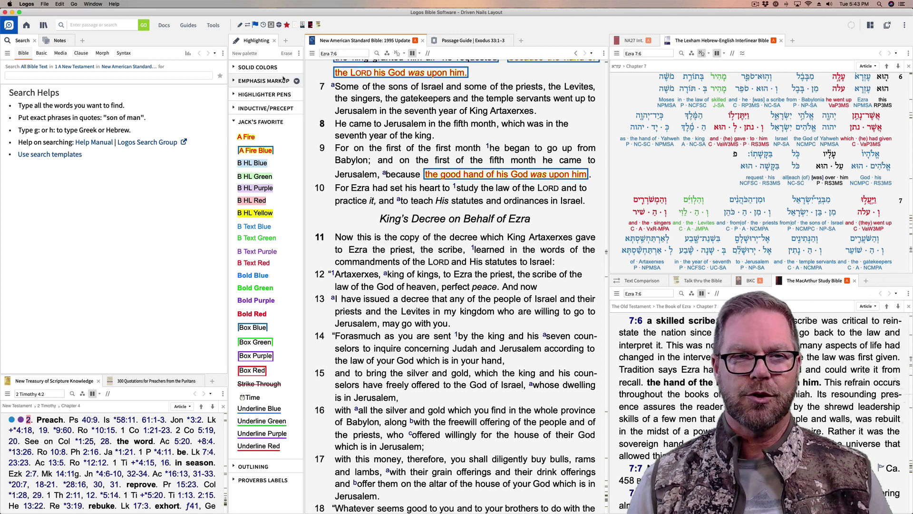
pyautogui.click(213, 26)
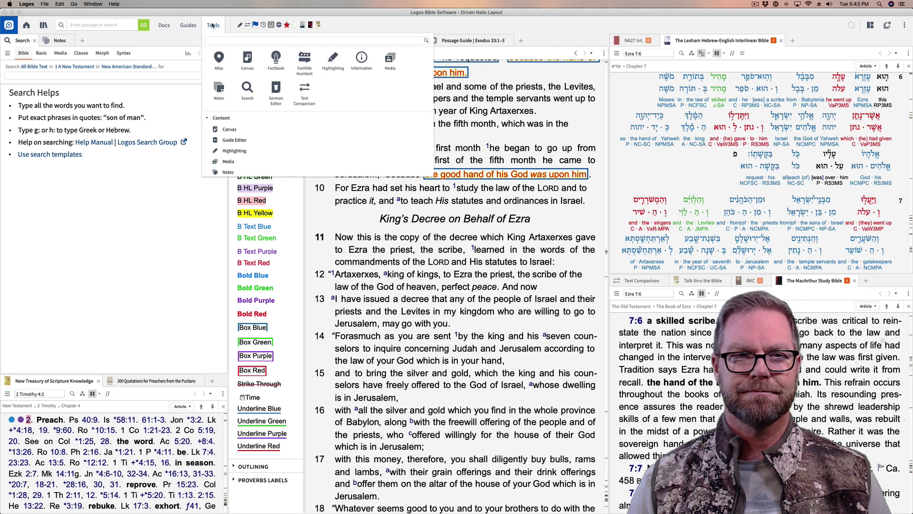
pyautogui.scroll(-4, 309, 123)
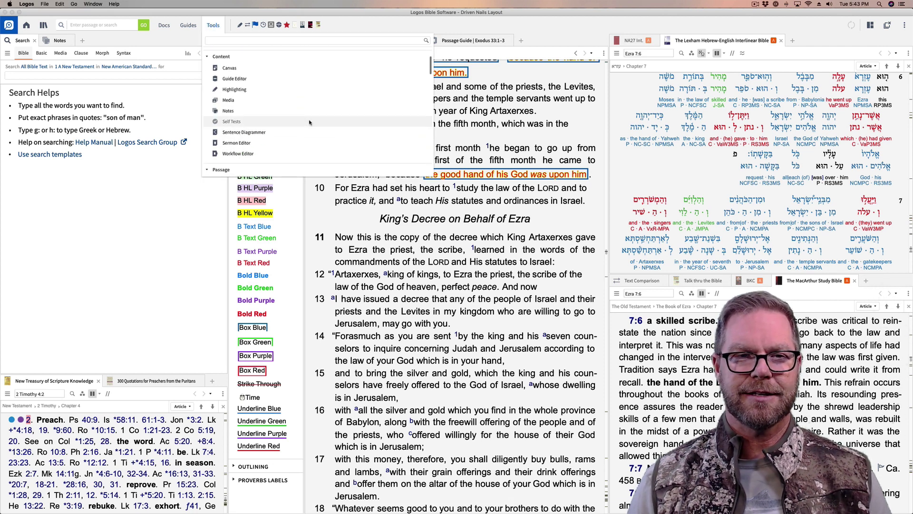
pyautogui.click(241, 133)
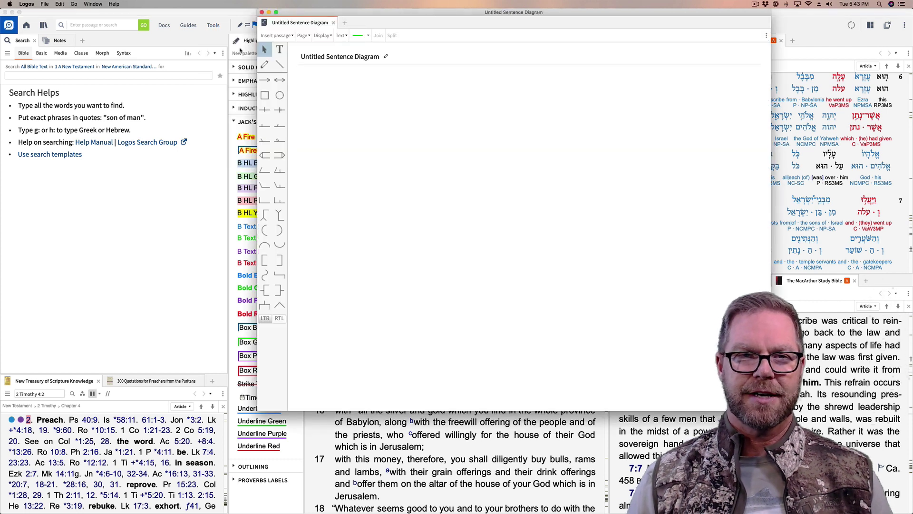
# - Title the sentence diagram "Ezra 7:10 Test"
pyautogui.click(346, 57)
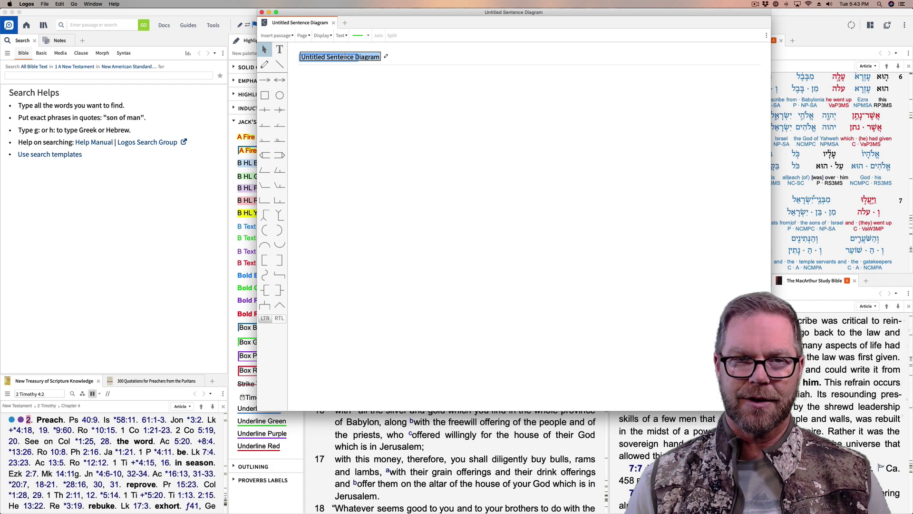
pyautogui.press('BackSpace')
pyautogui.write('Ezra')
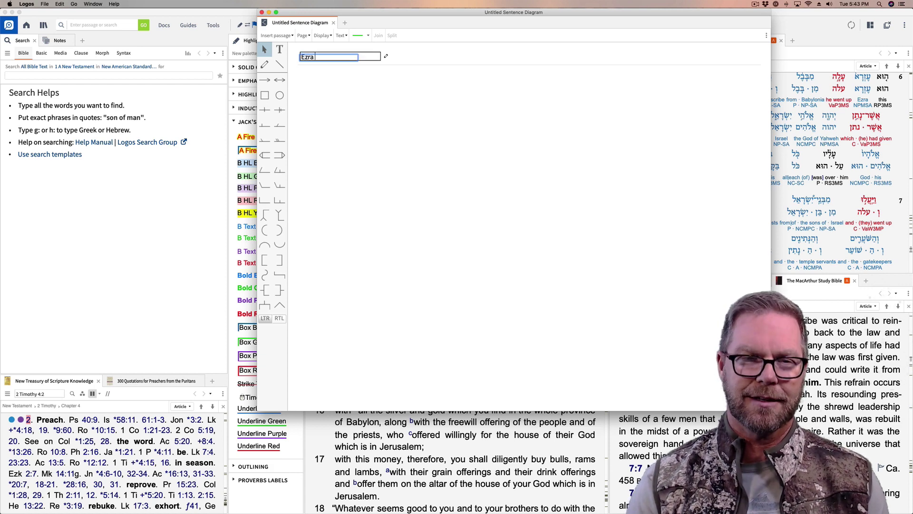
pyautogui.write(' 7:10')
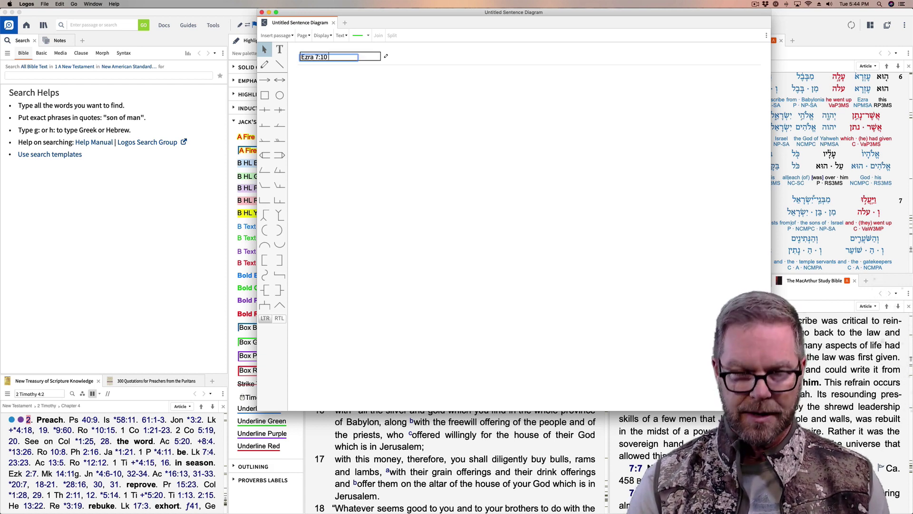
pyautogui.write(' Test')
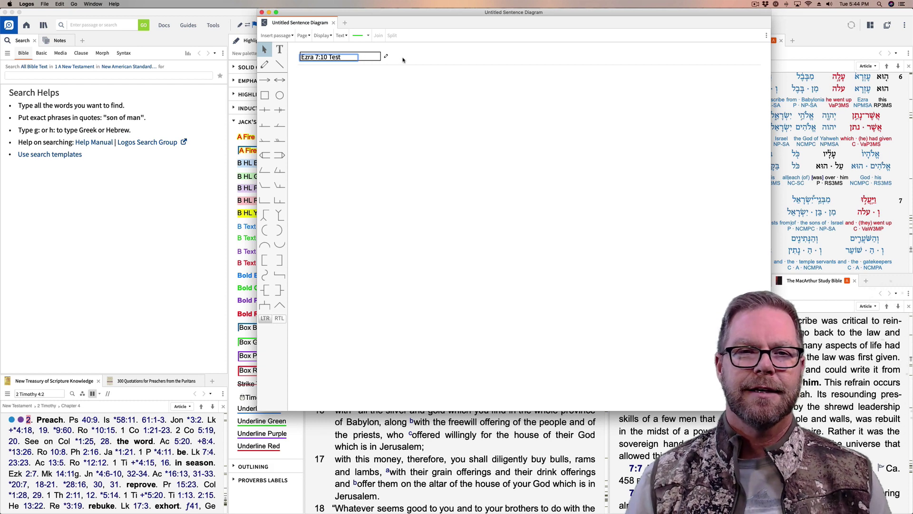
pyautogui.press('Return')
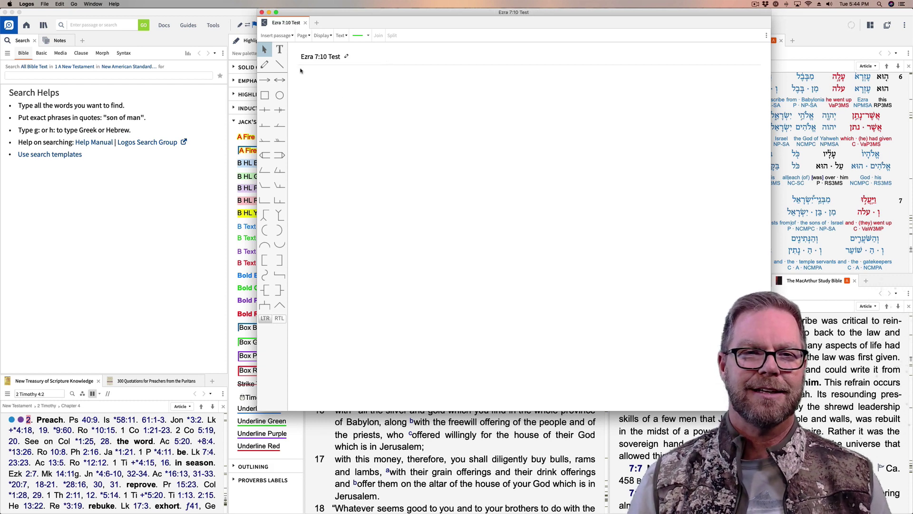
pyautogui.click(329, 60)
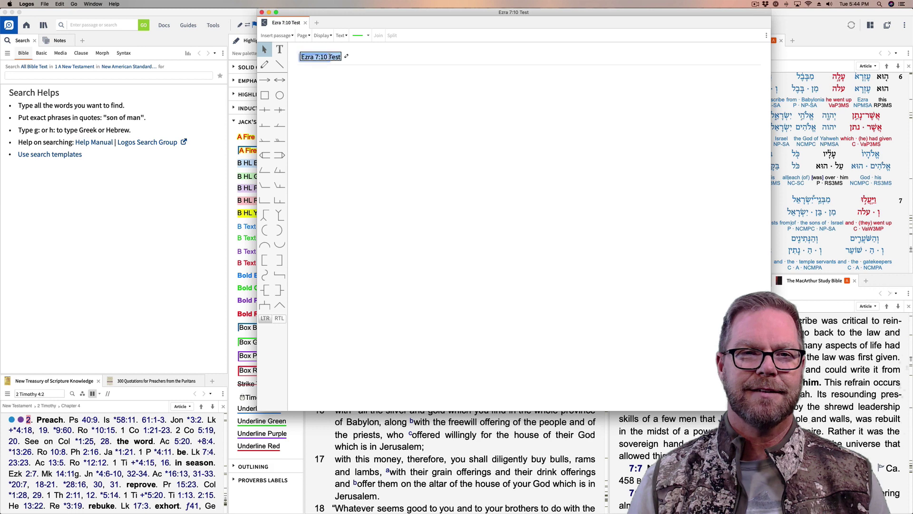
pyautogui.click(344, 95)
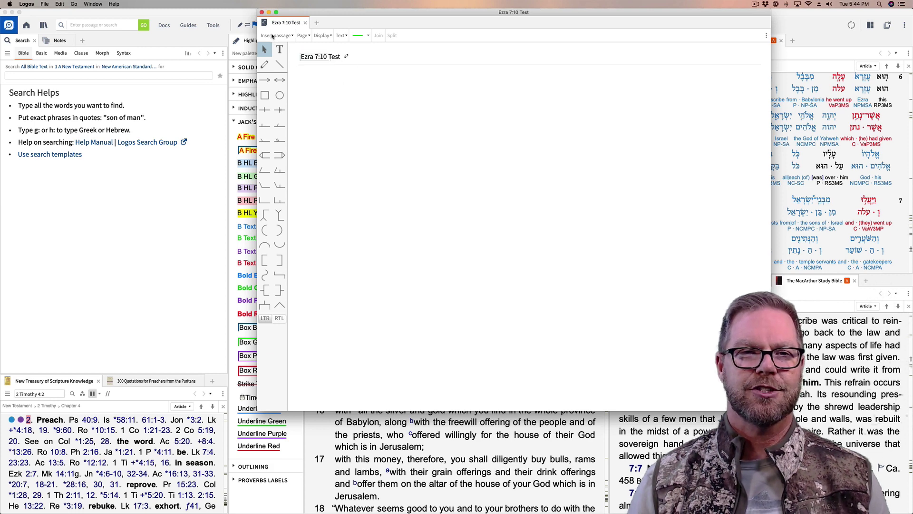
# - Look through the Bible versions available for inserting a passage into the diagram
pyautogui.click(273, 36)
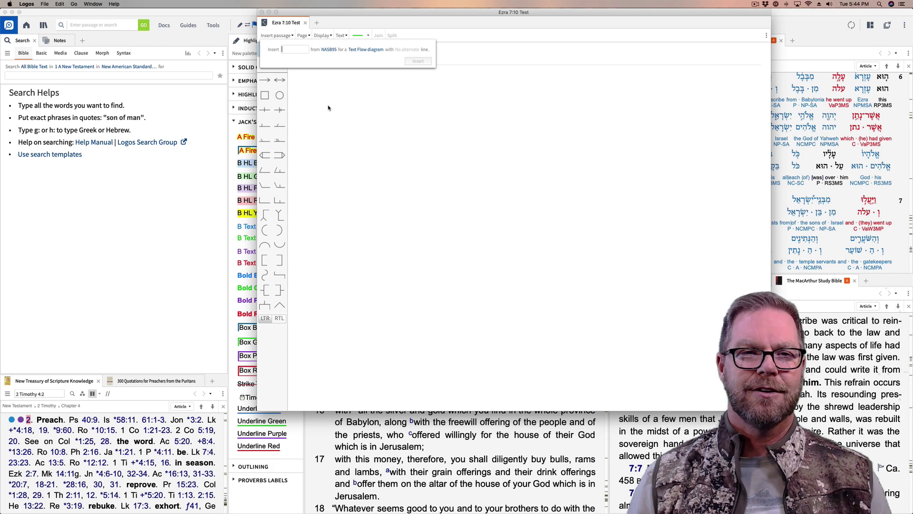
pyautogui.click(288, 51)
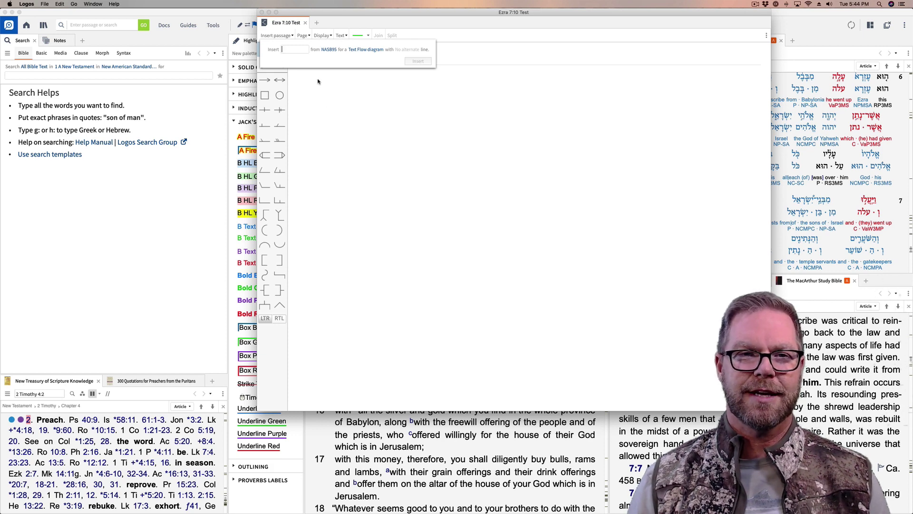
pyautogui.click(333, 50)
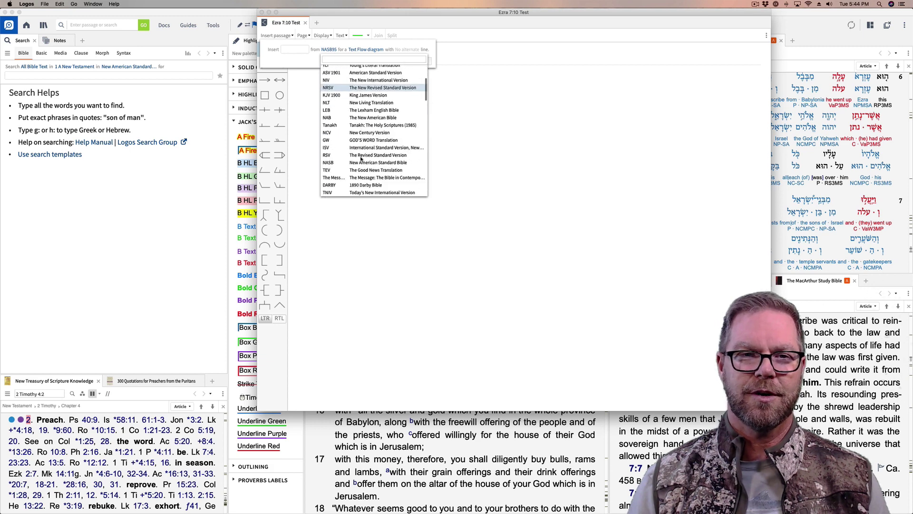
pyautogui.scroll(-15, 361, 159)
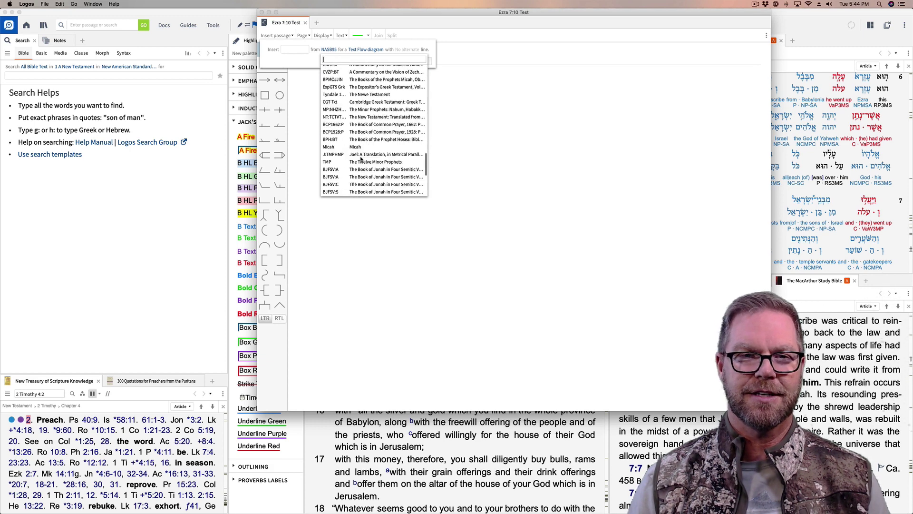
pyautogui.click(307, 126)
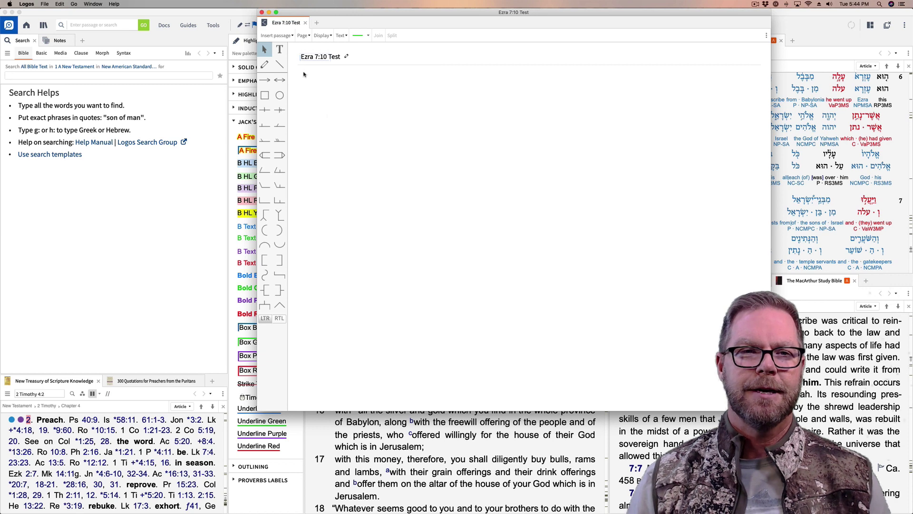
# - Insert Ezra 7:10 from the NASB95 as a Text Flow diagram with the Manuscript line
pyautogui.click(276, 35)
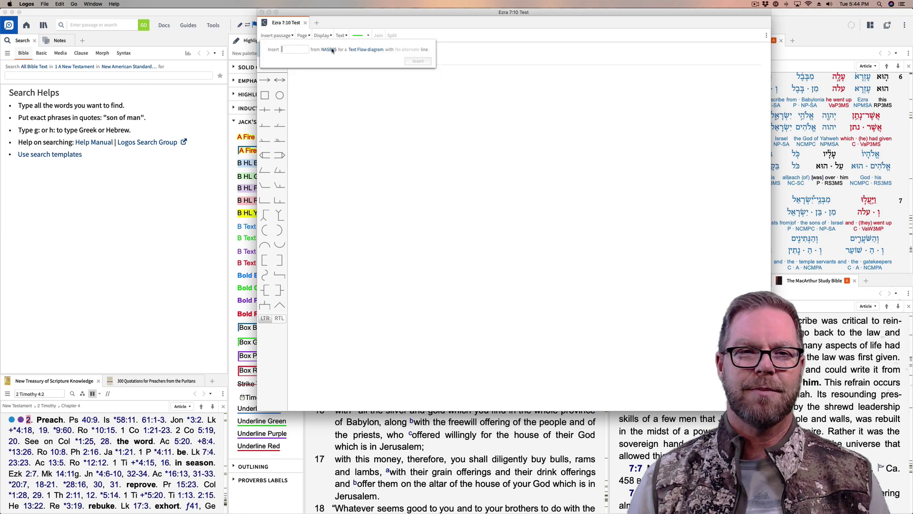
pyautogui.click(380, 50)
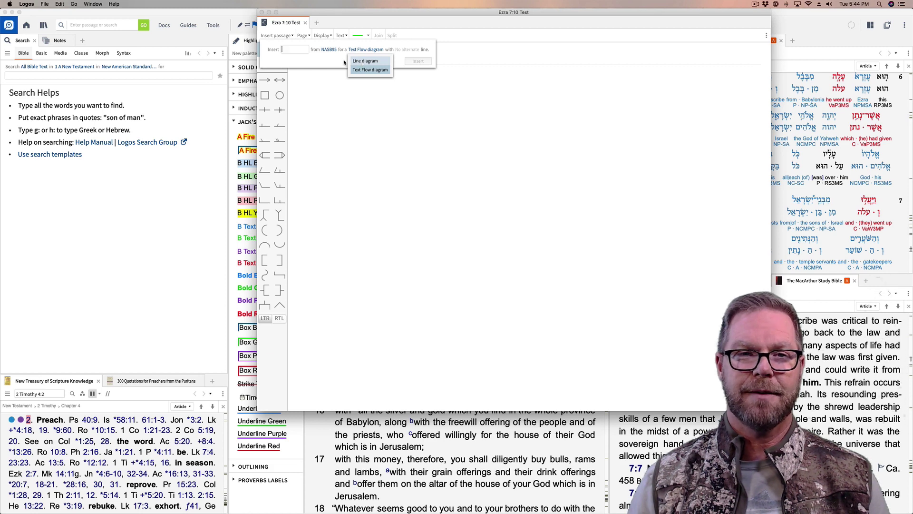
pyautogui.click(329, 62)
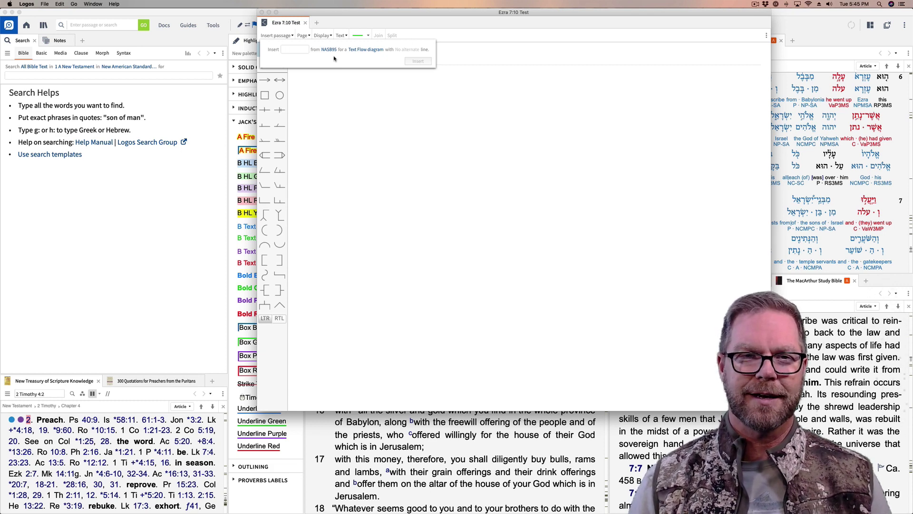
pyautogui.click(293, 47)
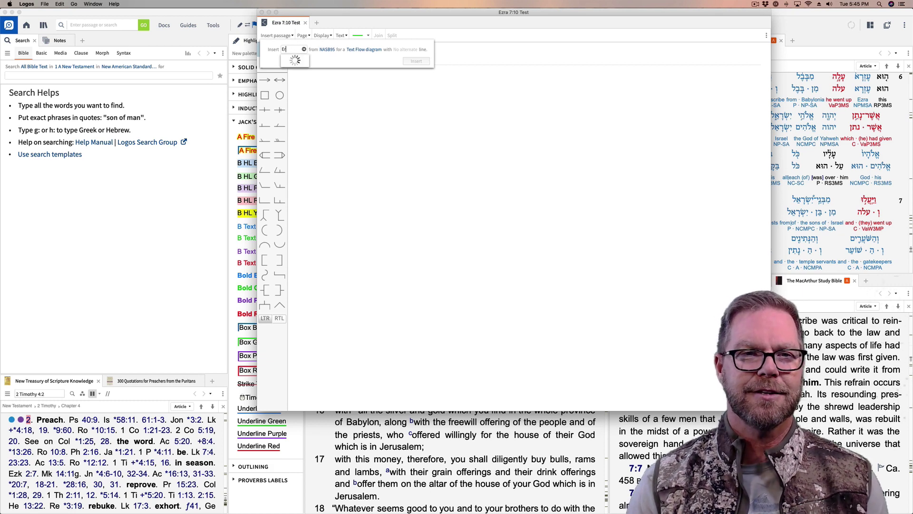
pyautogui.write('Eza')
pyautogui.press('BackSpace')
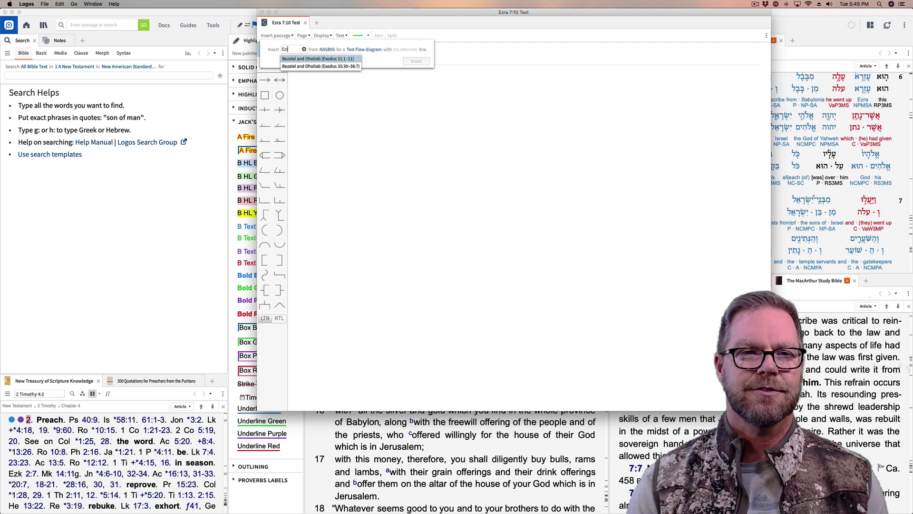
pyautogui.write('ra 7:10')
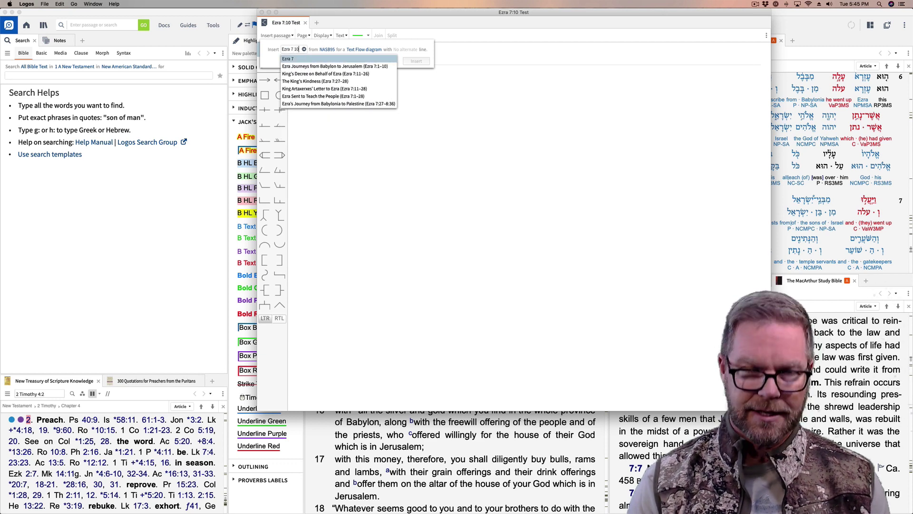
pyautogui.click(295, 59)
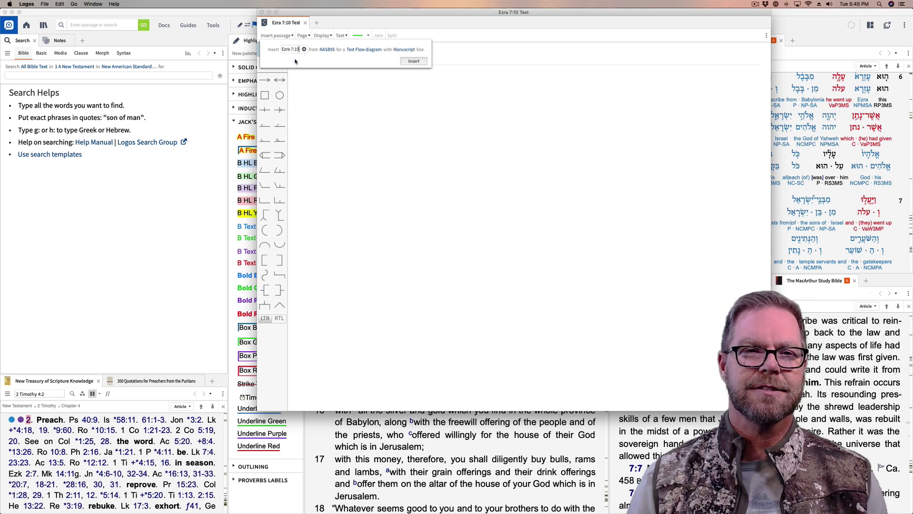
pyautogui.click(405, 49)
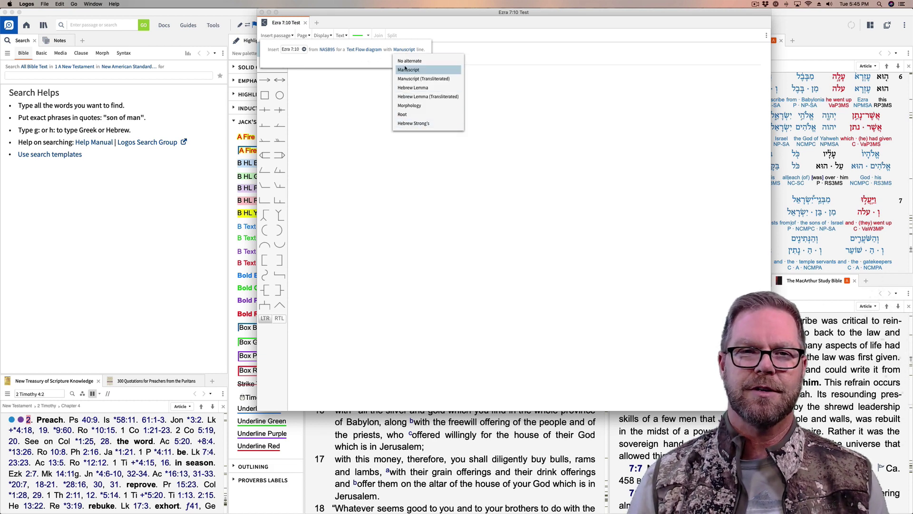
pyautogui.click(373, 59)
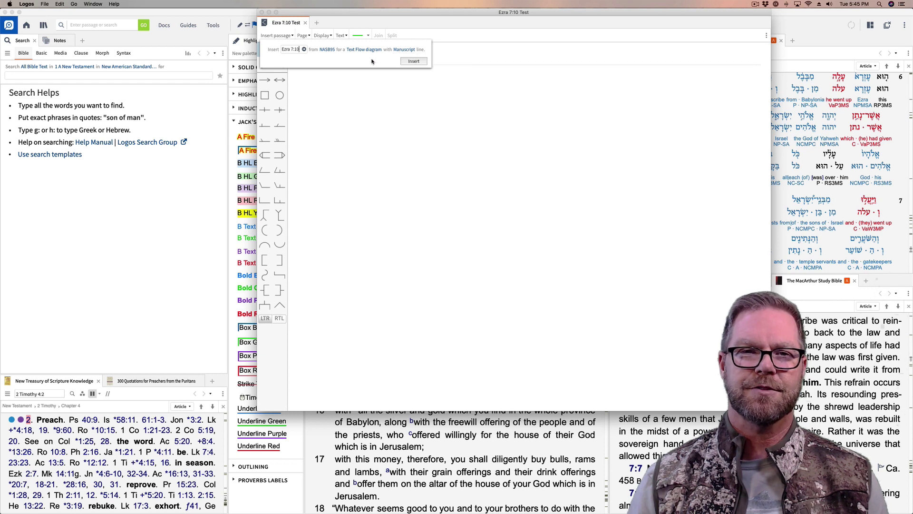
pyautogui.click(414, 62)
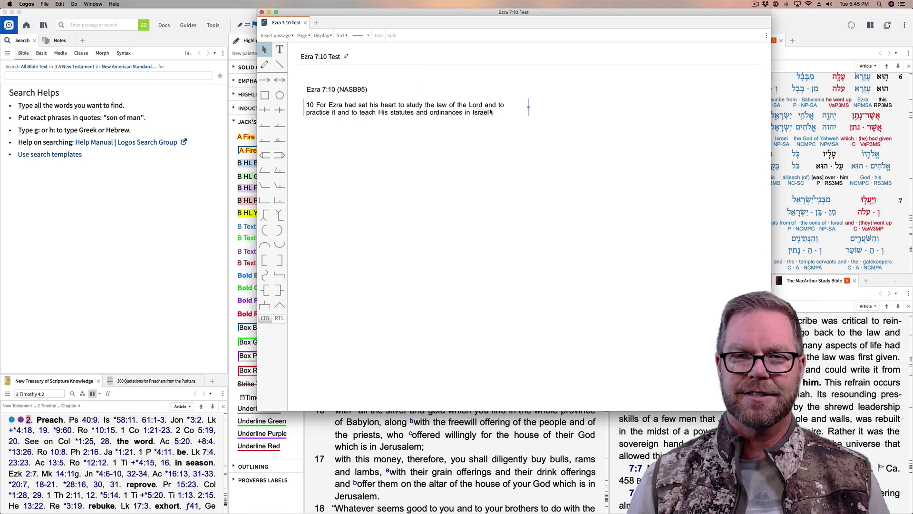
pyautogui.click(346, 95)
pyautogui.click(526, 138)
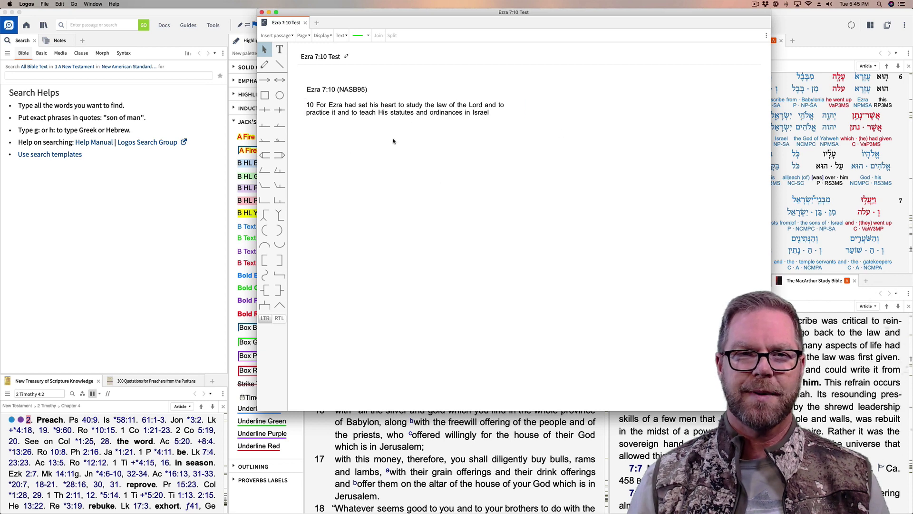
# - Review the diagram's page, display, text formatting and line style options
pyautogui.click(309, 36)
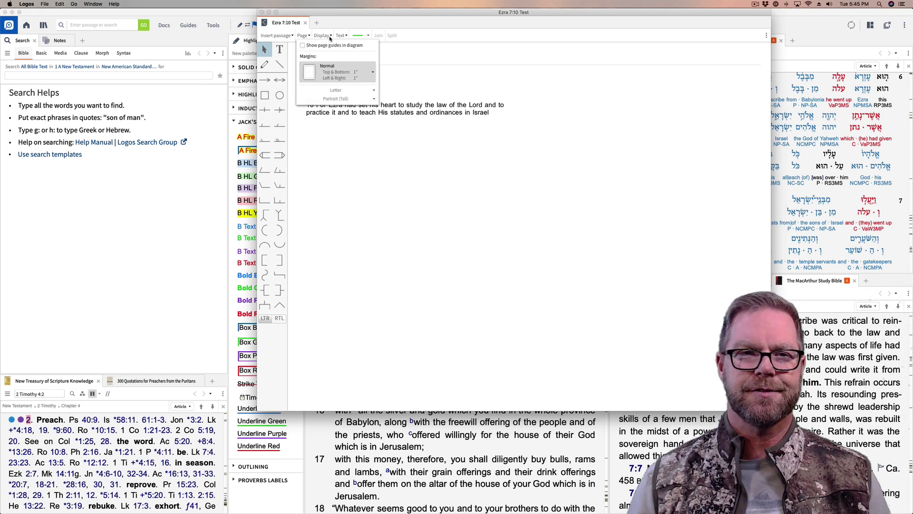
pyautogui.click(330, 36)
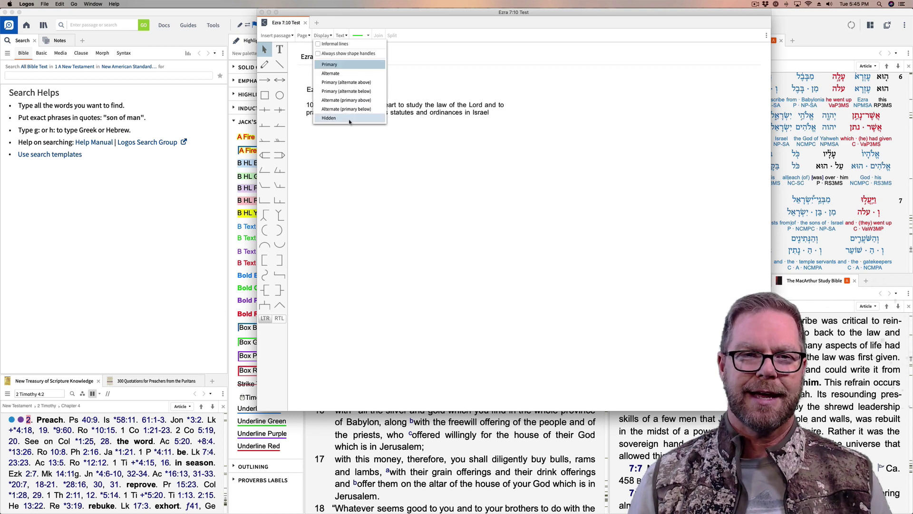
pyautogui.click(347, 36)
pyautogui.click(346, 36)
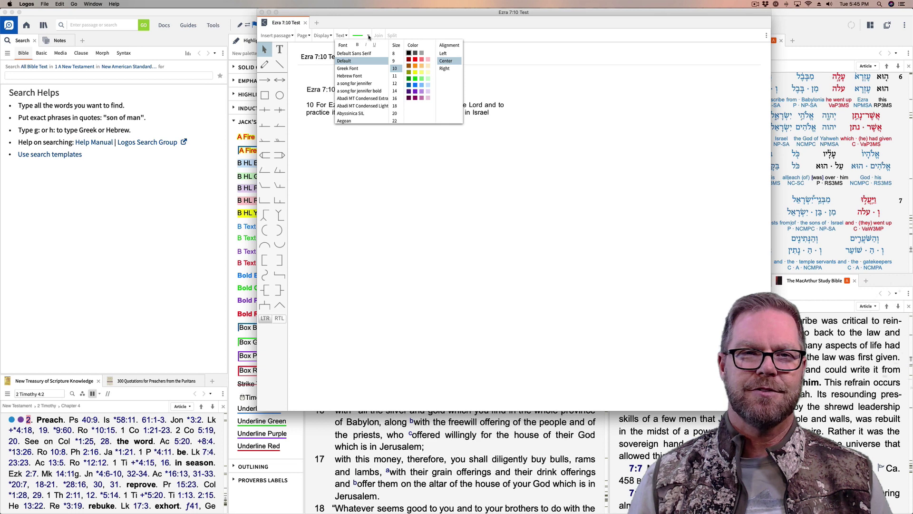
pyautogui.click(369, 36)
pyautogui.click(369, 37)
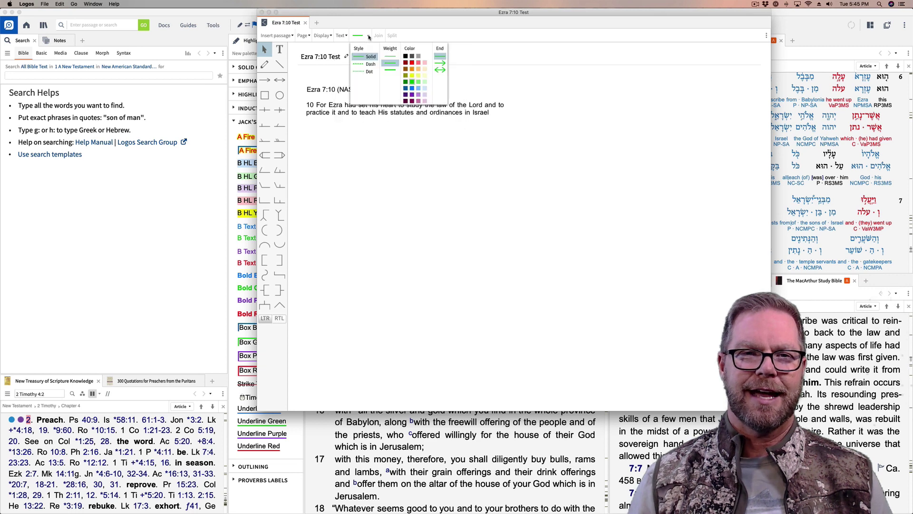
pyautogui.click(394, 144)
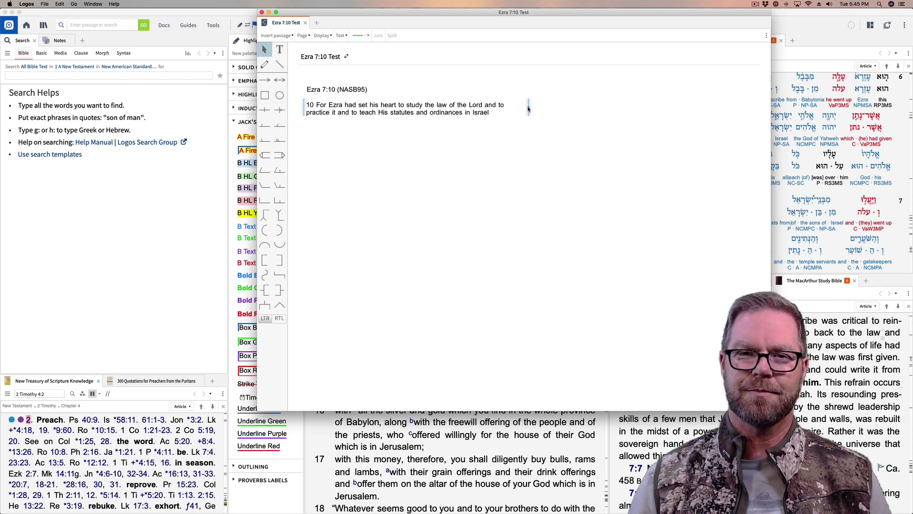
# - Widen the text flow to fit the verse on one line, and indent "Ezra had set his heart" and "to study" on successive lines
pyautogui.moveTo(528, 109); pyautogui.dragTo(703, 112)
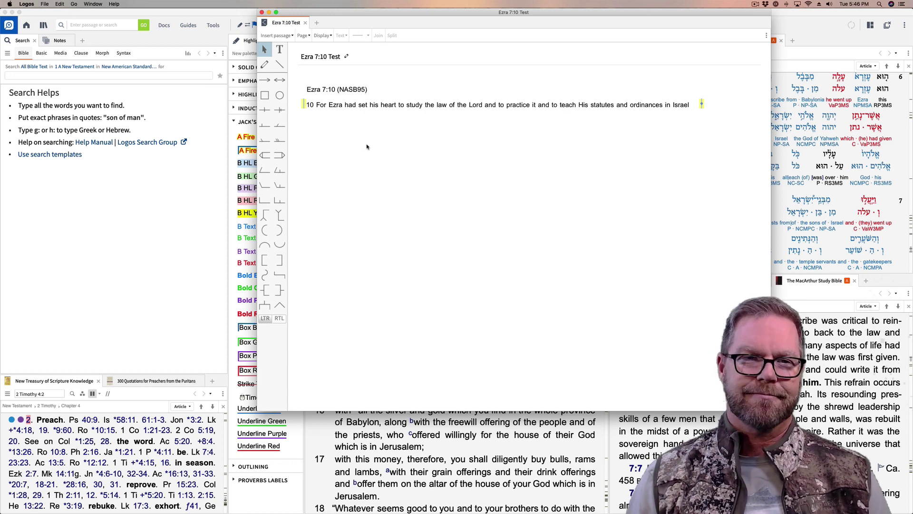
pyautogui.moveTo(332, 107); pyautogui.dragTo(337, 118)
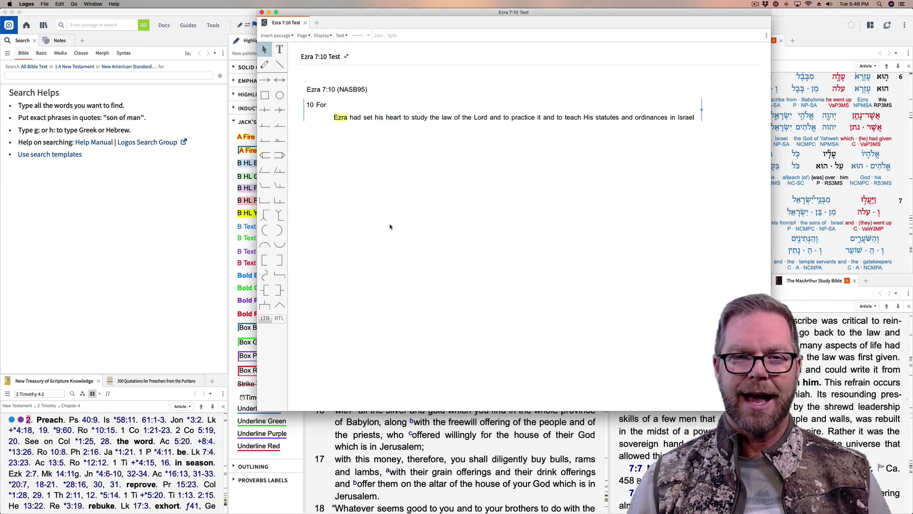
pyautogui.moveTo(405, 117); pyautogui.dragTo(436, 124)
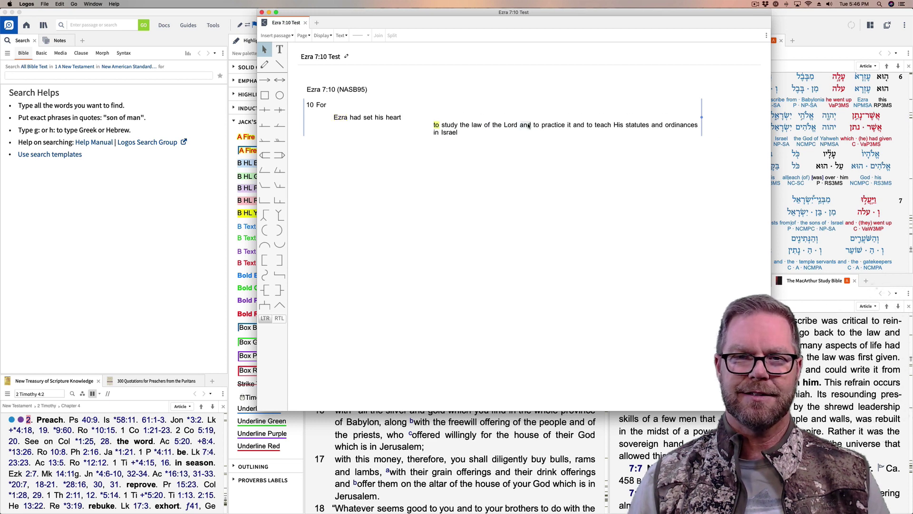
# - Align "to practice it" and "to teach" on separate lines under "to study the law of the Lord", with each "and" outdented between them
pyautogui.moveTo(527, 125); pyautogui.dragTo(428, 133)
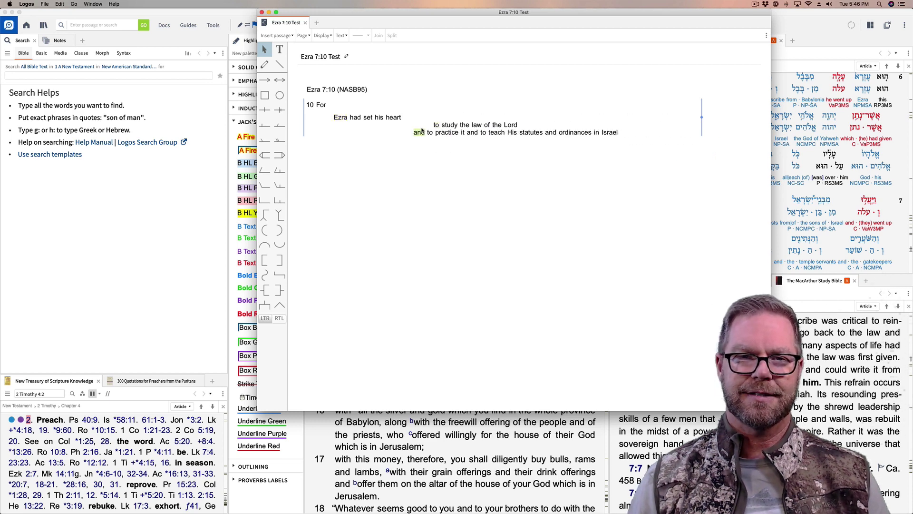
pyautogui.moveTo(430, 134); pyautogui.dragTo(436, 140)
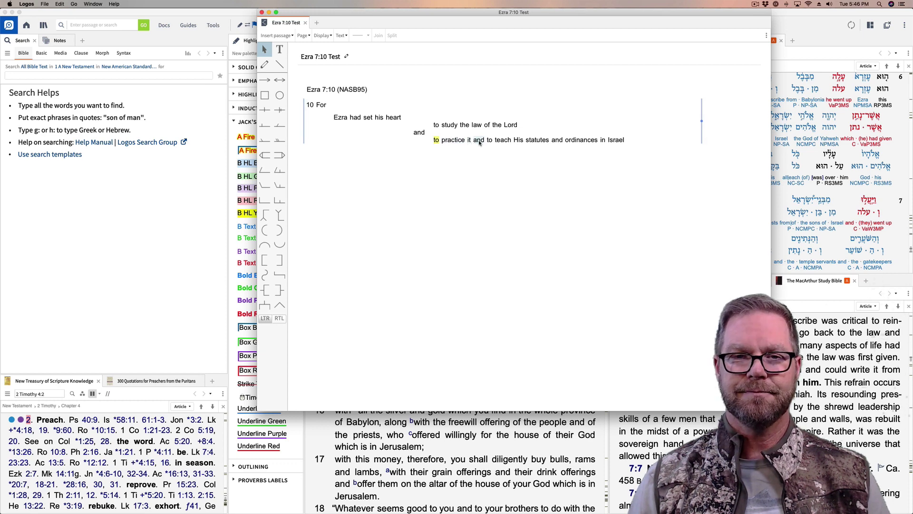
pyautogui.moveTo(480, 142); pyautogui.dragTo(436, 156)
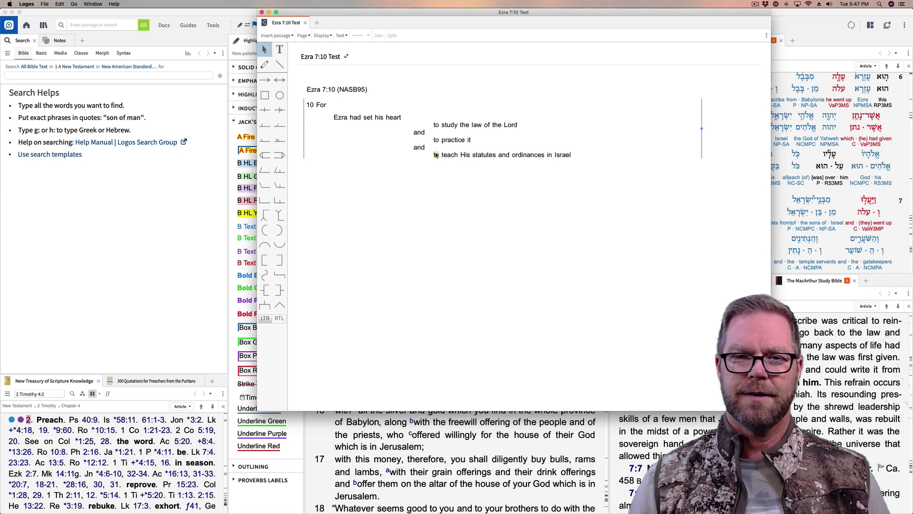
# - Indent "His statutes" and "ordinances" in line beneath "to teach", with "and" outdented between them and "in Israel" further in below
pyautogui.moveTo(485, 165); pyautogui.dragTo(495, 184)
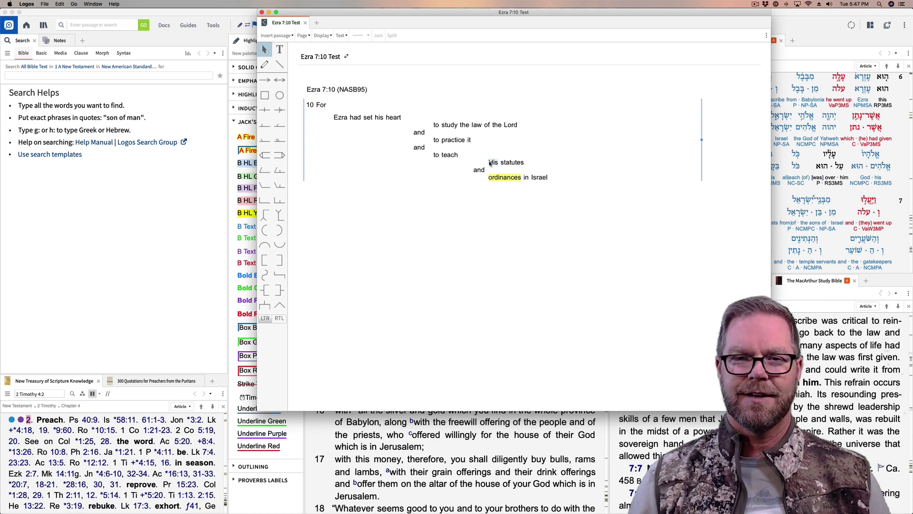
pyautogui.moveTo(490, 164); pyautogui.dragTo(496, 178)
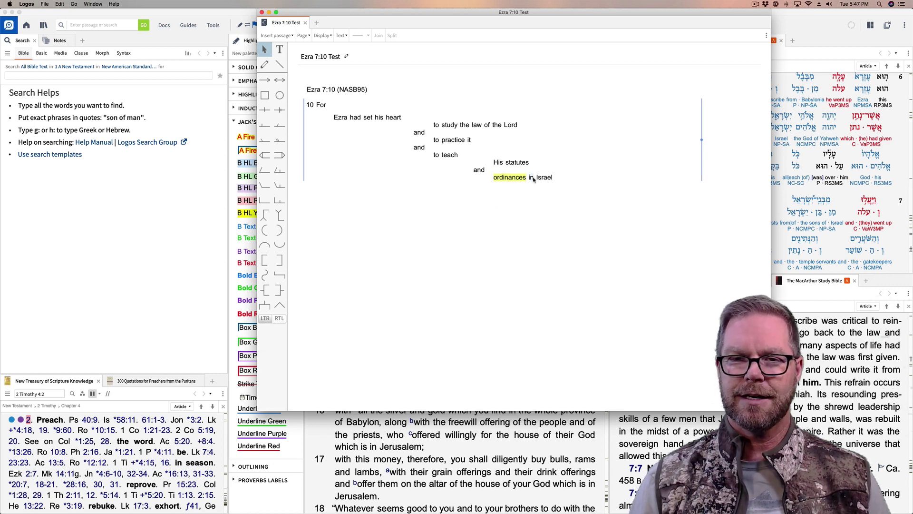
pyautogui.moveTo(533, 178); pyautogui.dragTo(539, 187)
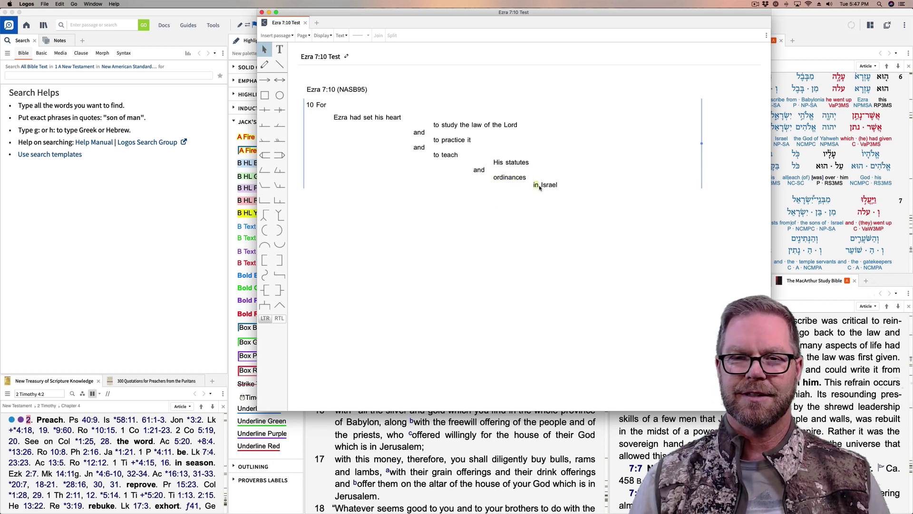
pyautogui.click(533, 229)
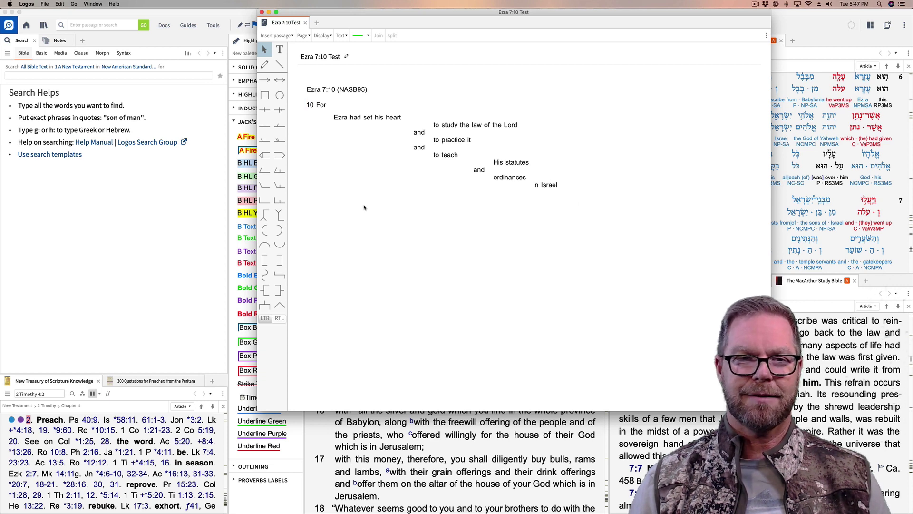
# - Try a green S-curve connector running from the end of "in Israel" back to the line start below the verse, and delete it
pyautogui.click(264, 276)
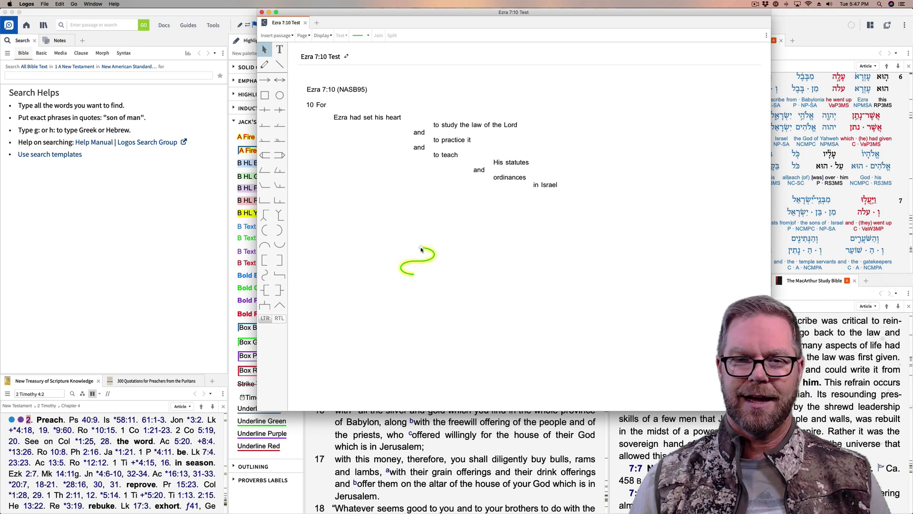
pyautogui.click(564, 192)
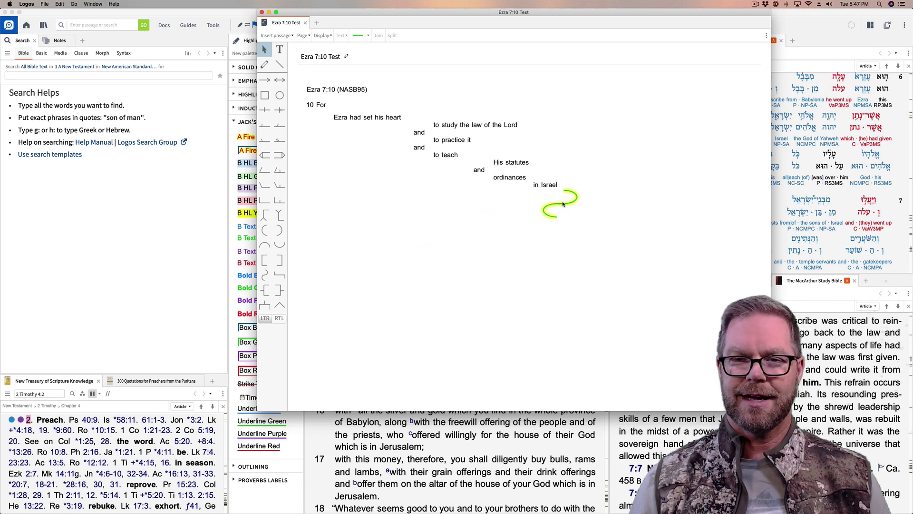
pyautogui.moveTo(557, 218); pyautogui.dragTo(322, 239)
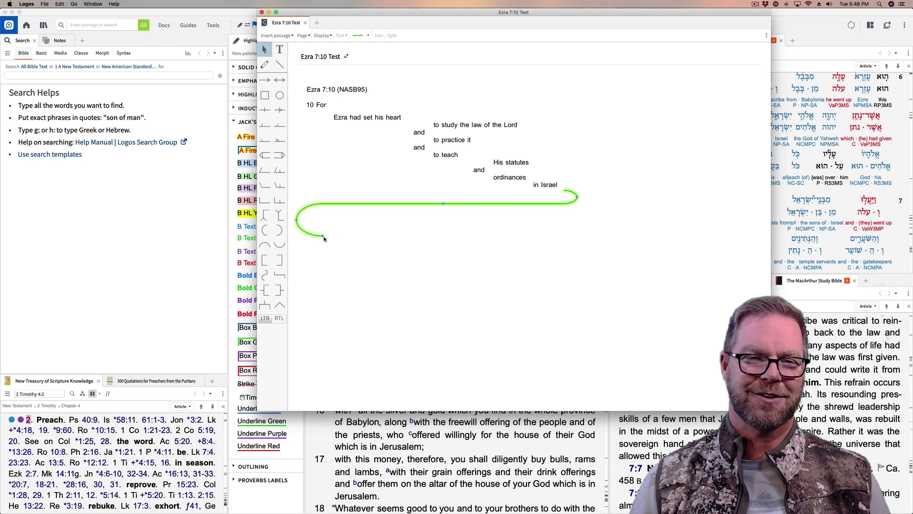
pyautogui.click(323, 108)
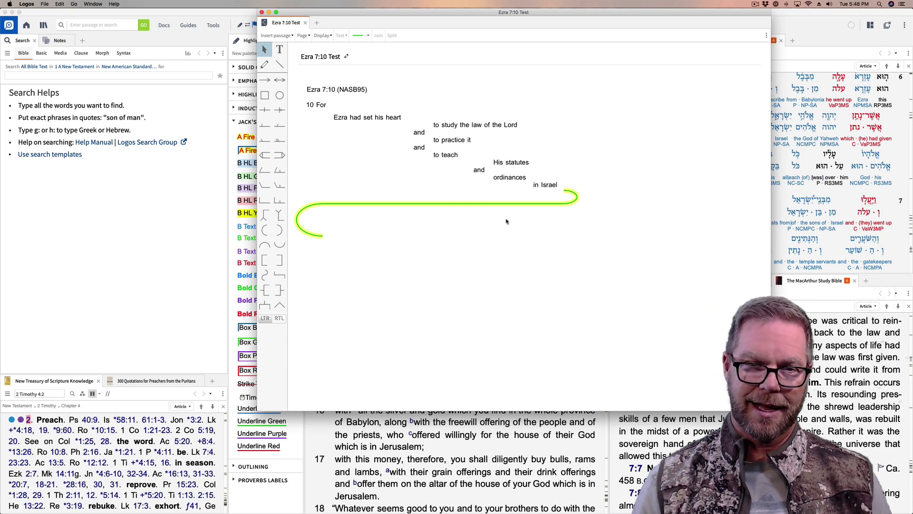
pyautogui.click(495, 205)
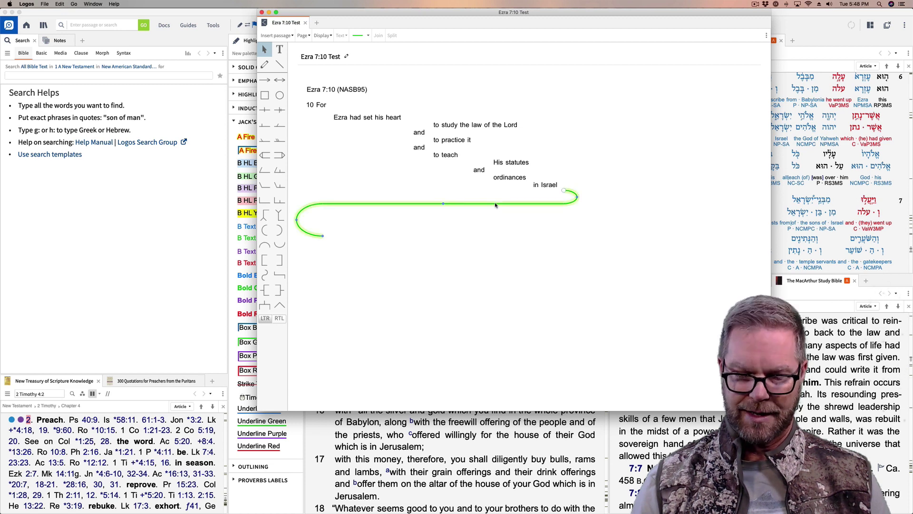
pyautogui.press('Delete')
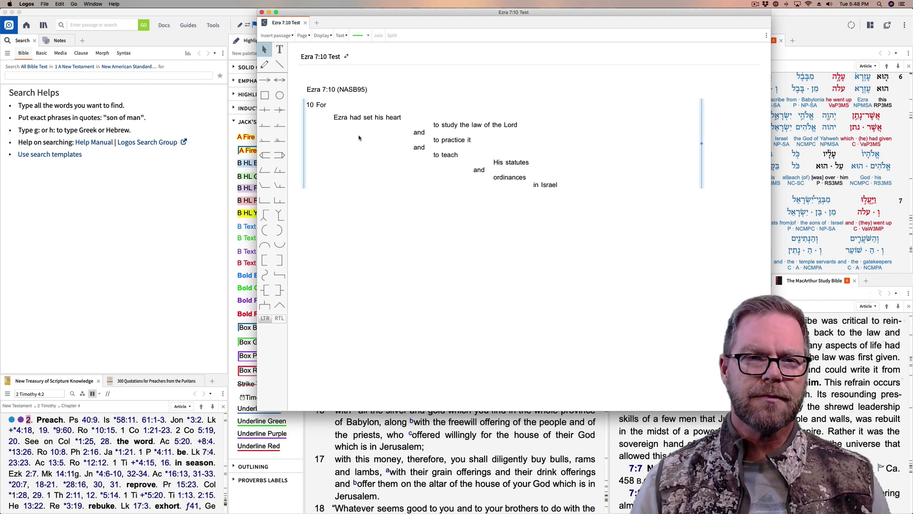
# - Format the verbs "had set", "to study", "to practice" and "to teach" as bold red text
pyautogui.click(356, 118)
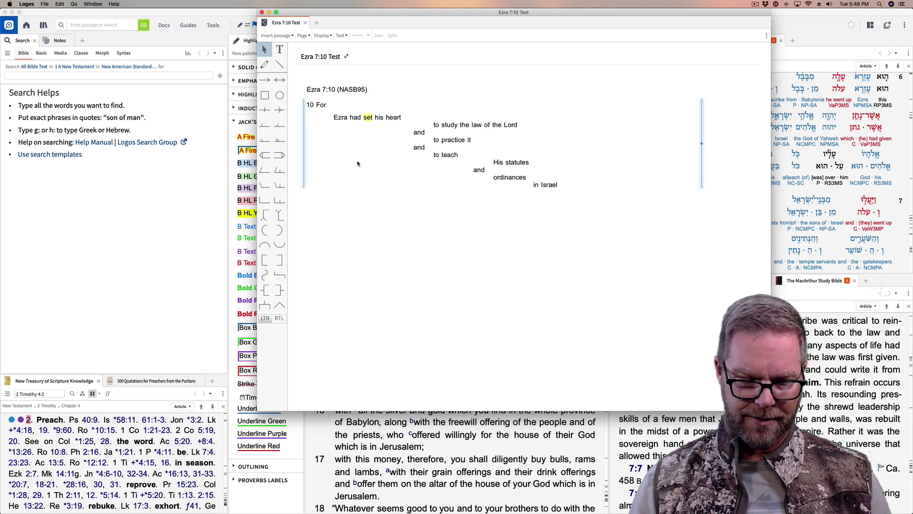
pyautogui.click(354, 119)
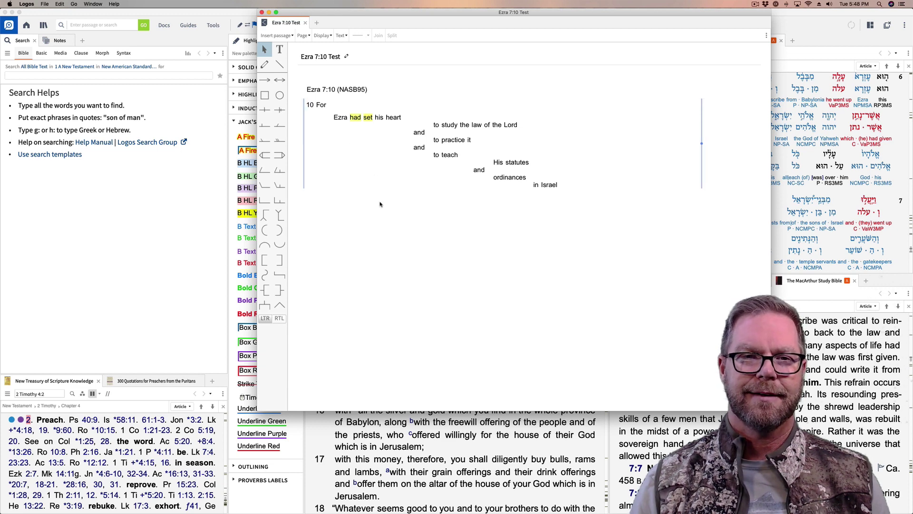
pyautogui.moveTo(435, 125); pyautogui.dragTo(455, 126)
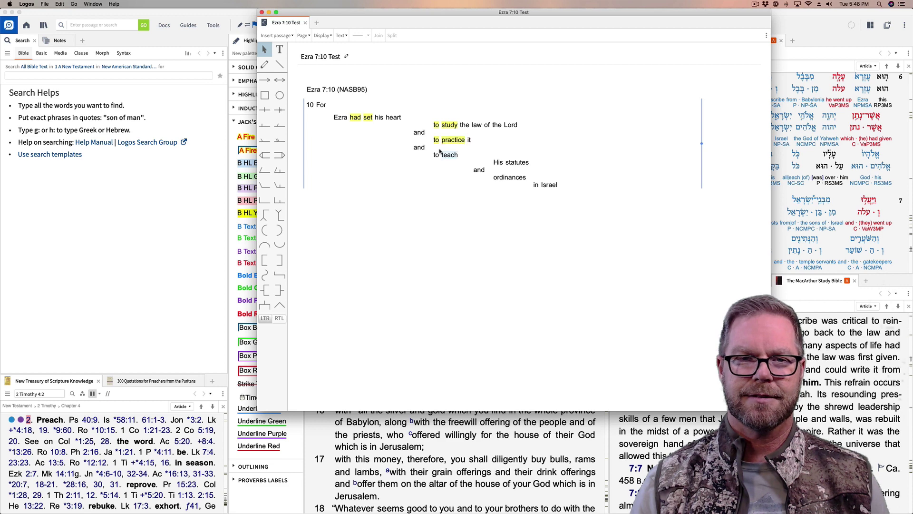
pyautogui.doubleClick(436, 155)
pyautogui.doubleClick(450, 154)
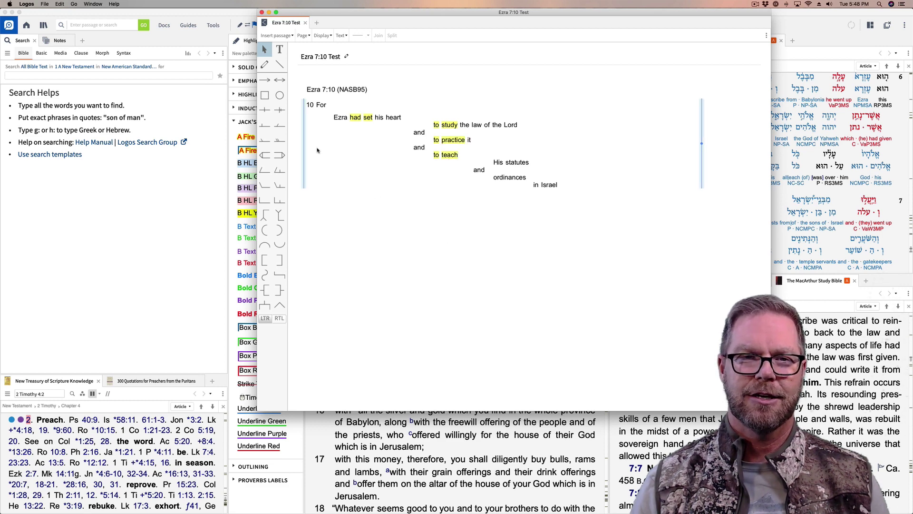
pyautogui.click(339, 36)
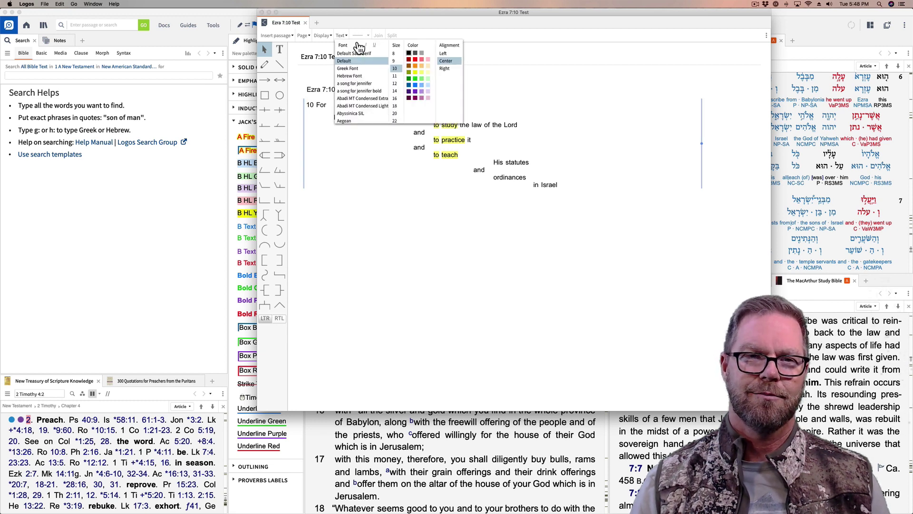
pyautogui.click(357, 46)
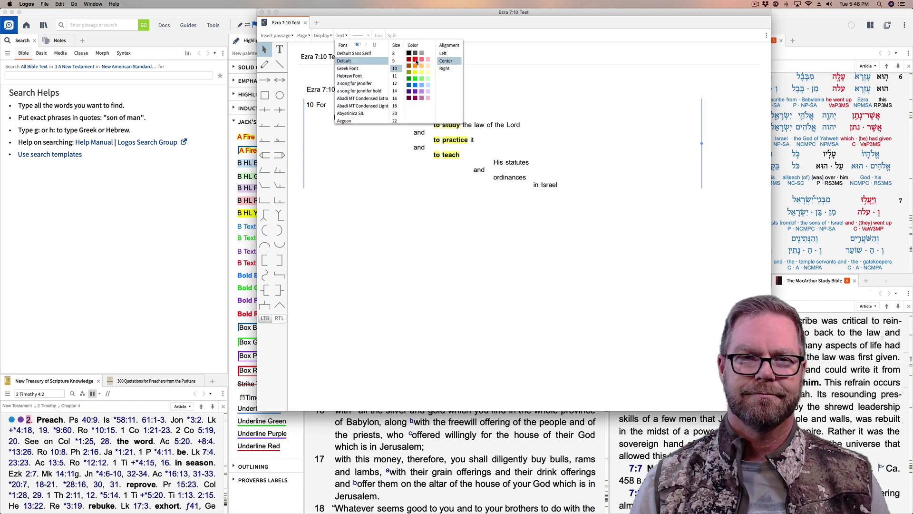
pyautogui.click(445, 204)
pyautogui.click(445, 204)
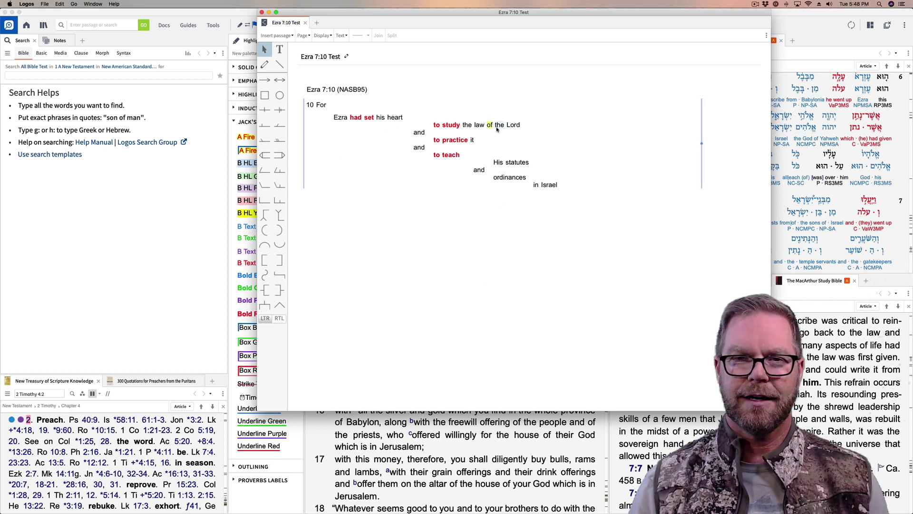
# - Format the references to God, "of the Lord" and "His", as bold blue text
pyautogui.moveTo(488, 125); pyautogui.dragTo(515, 130)
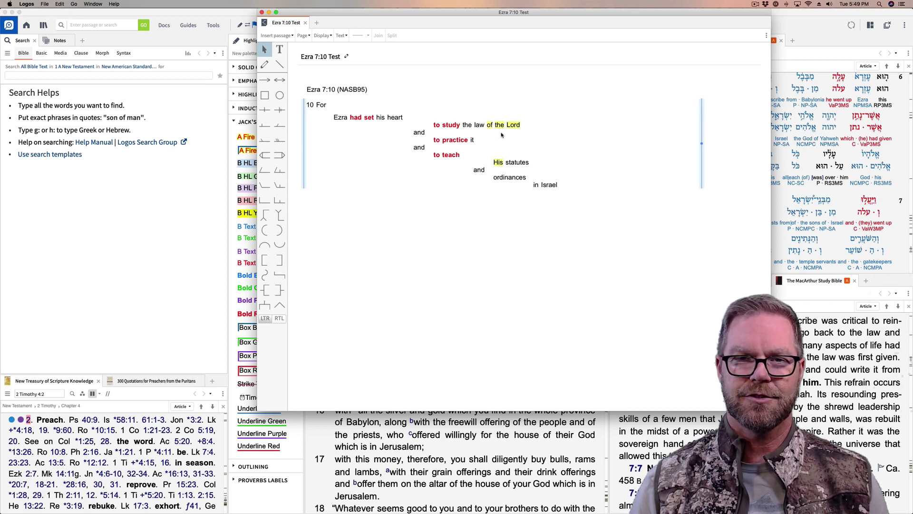
pyautogui.click(341, 35)
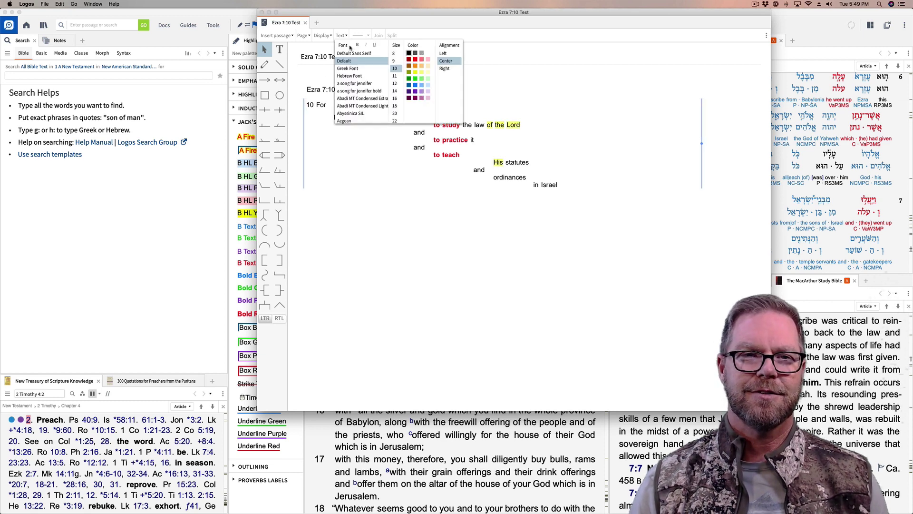
pyautogui.click(358, 45)
pyautogui.click(415, 85)
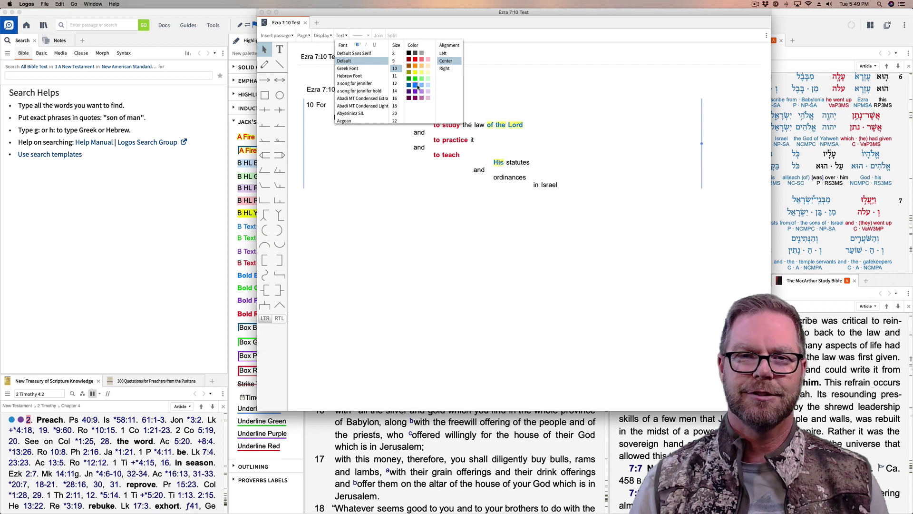
pyautogui.click(457, 269)
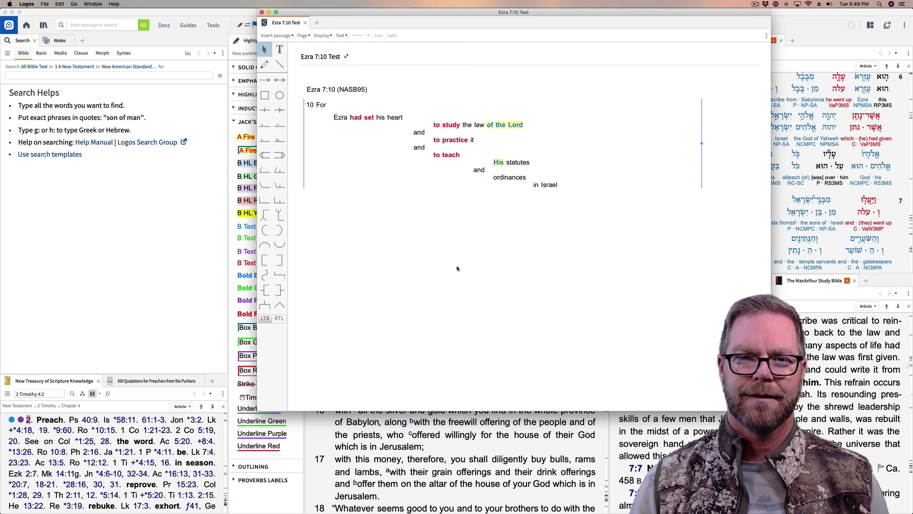
# - Format "the law", "it", "statutes" and "ordinances" as bold purple text
pyautogui.click(467, 124)
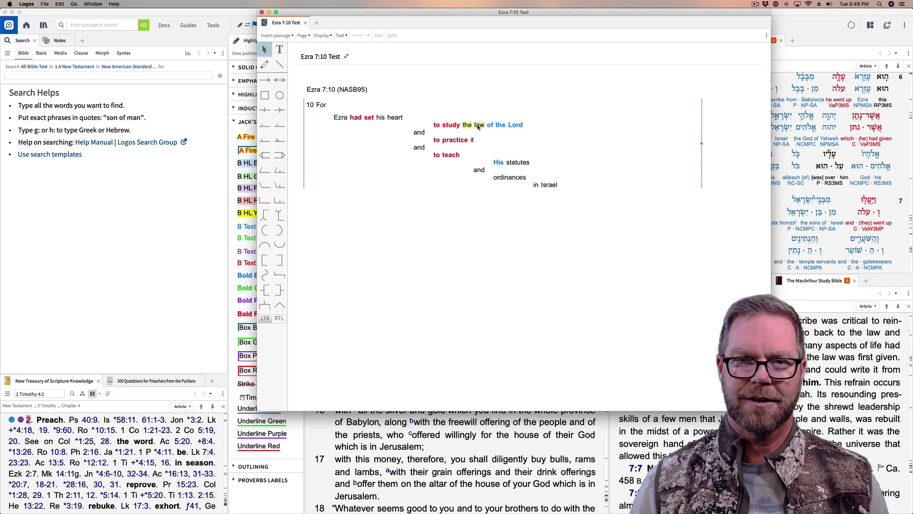
pyautogui.keyDown('shift'); pyautogui.click(514, 162); pyautogui.keyUp('shift')
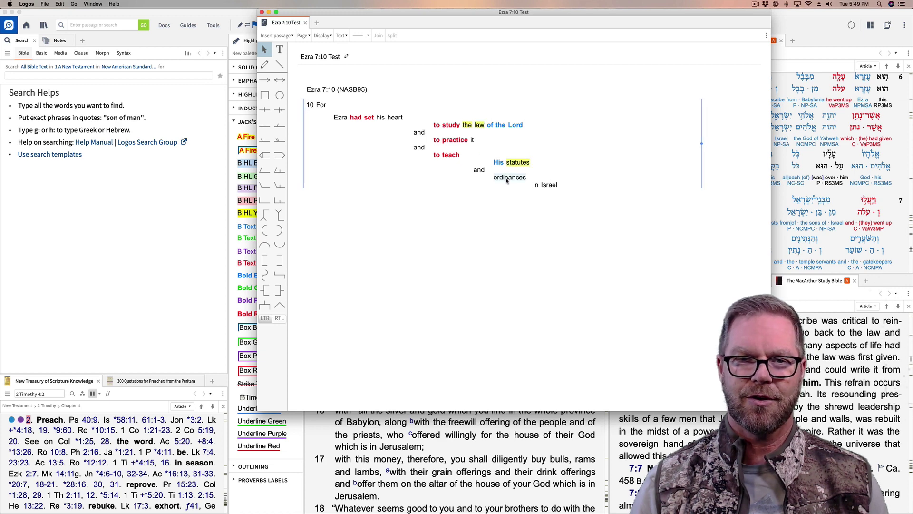
pyautogui.keyDown('shift'); pyautogui.click(507, 179); pyautogui.keyUp('shift')
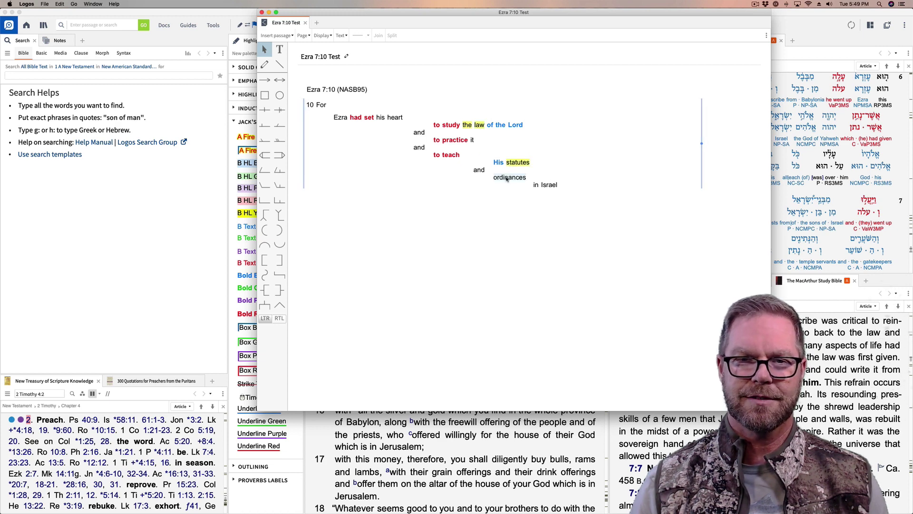
pyautogui.keyDown('shift'); pyautogui.click(472, 141); pyautogui.keyUp('shift')
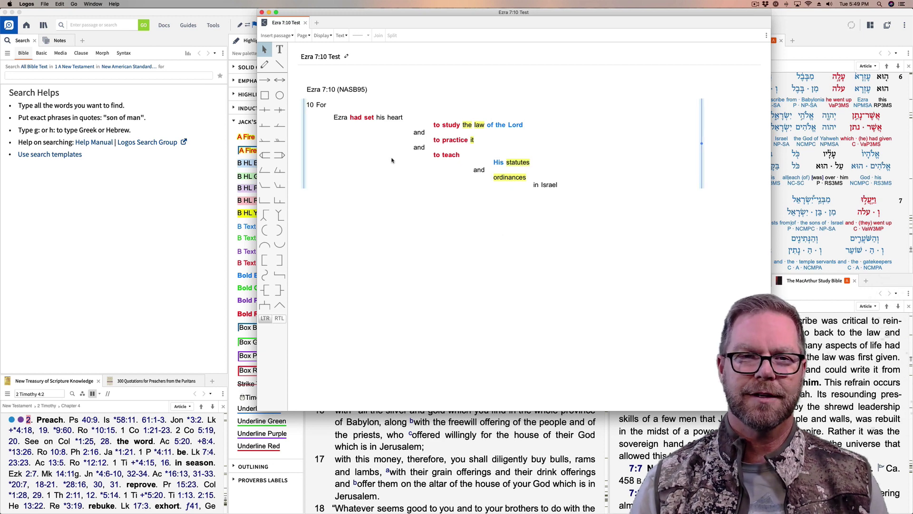
pyautogui.click(342, 35)
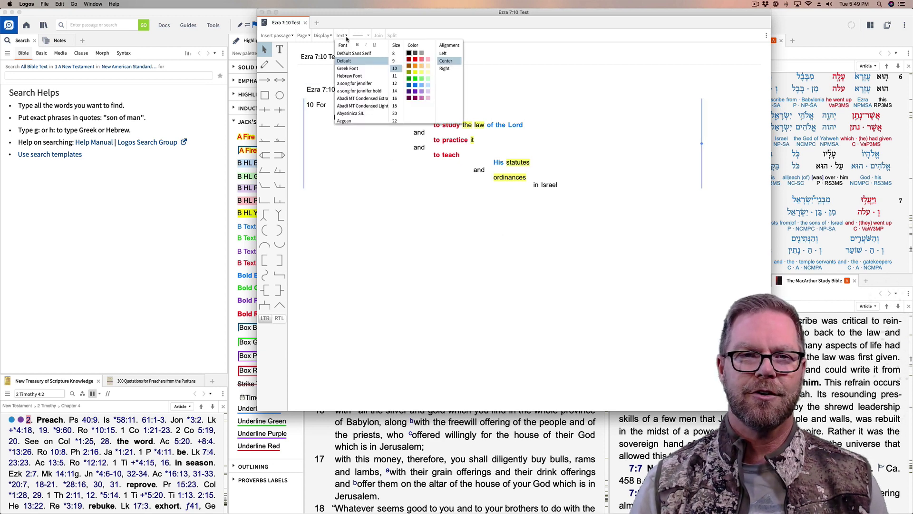
pyautogui.click(358, 45)
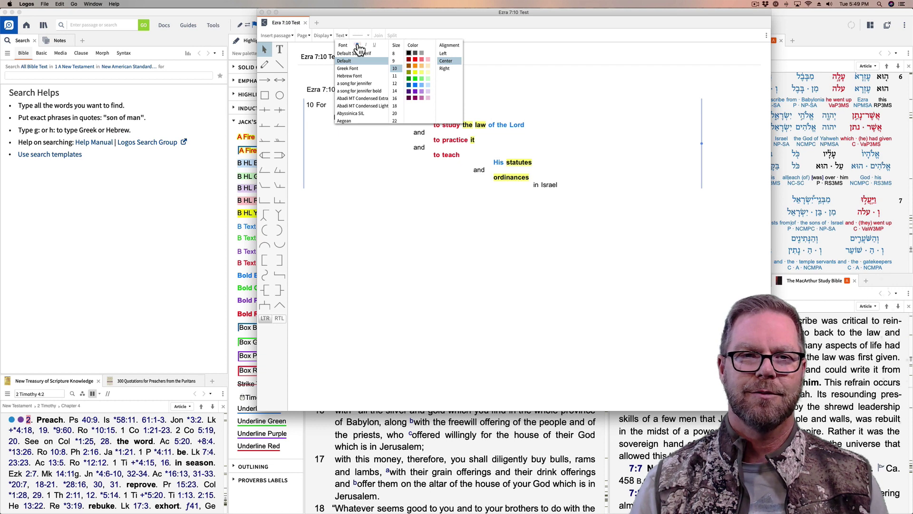
pyautogui.click(415, 91)
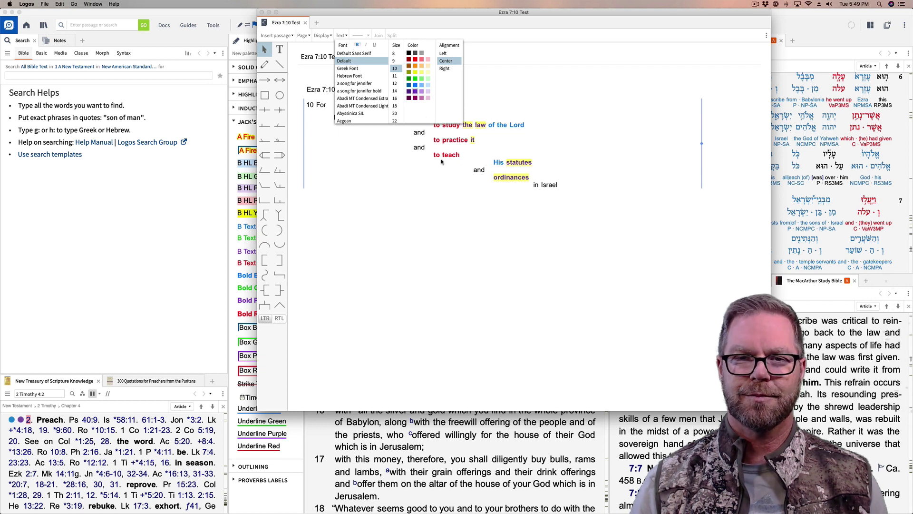
pyautogui.click(458, 206)
# - Format "Ezra" and "his heart" as bold dark green text
pyautogui.click(340, 117)
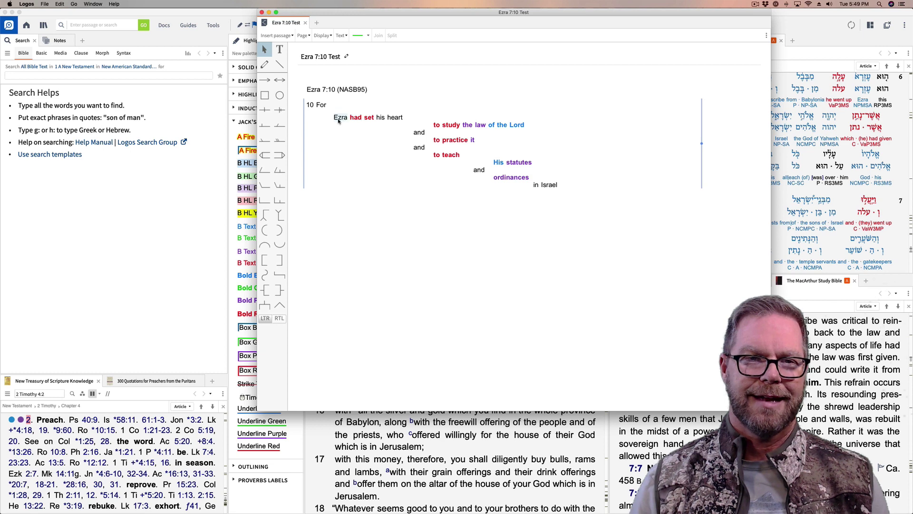
pyautogui.keyDown('super'); pyautogui.click(381, 119); pyautogui.keyUp('super')
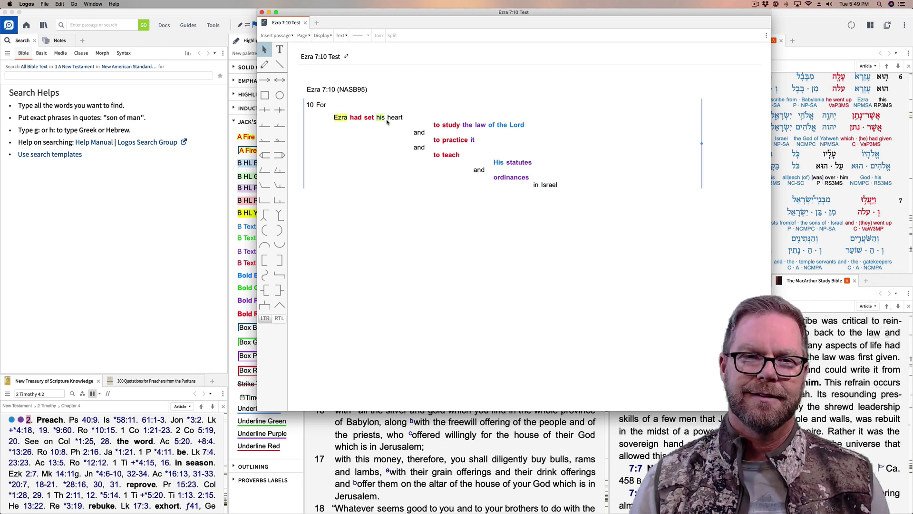
pyautogui.keyDown('super'); pyautogui.click(389, 123); pyautogui.keyUp('super')
pyautogui.click(341, 35)
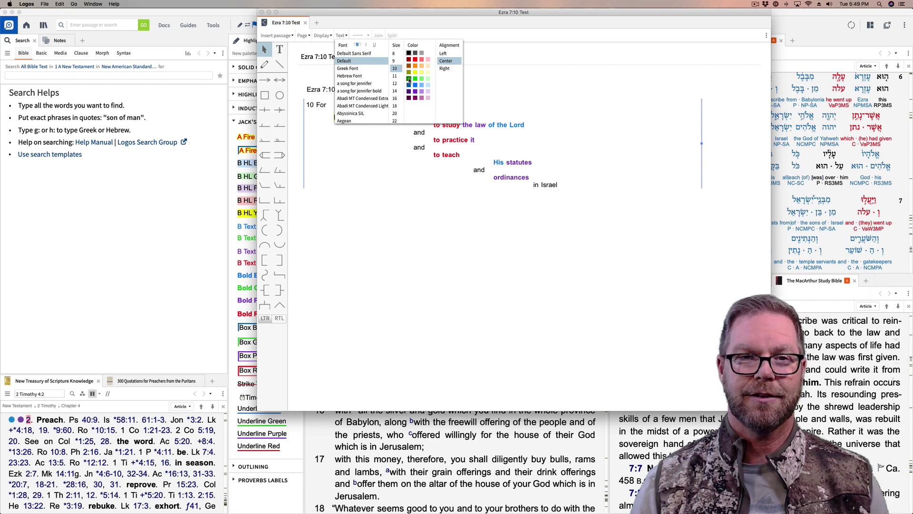
pyautogui.click(409, 79)
pyautogui.click(441, 193)
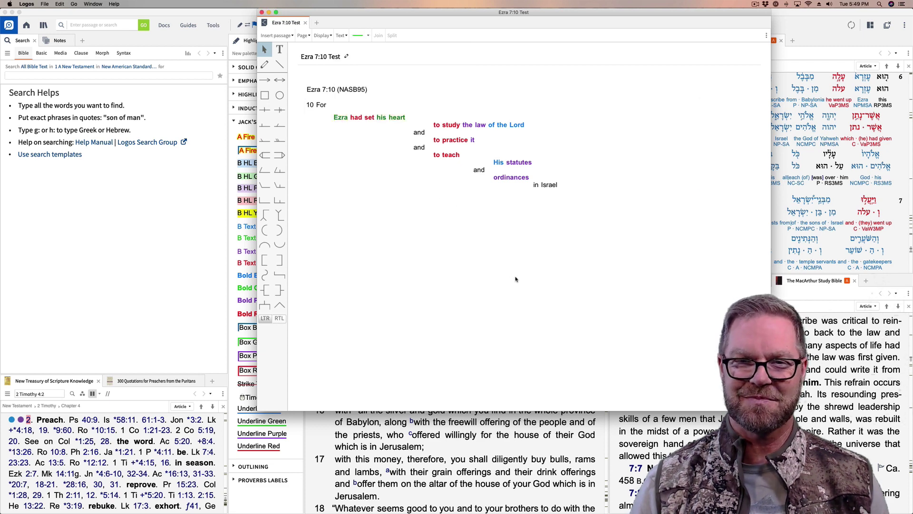
# - Format the phrase "in Israel" as bold bright green text
pyautogui.click(536, 189)
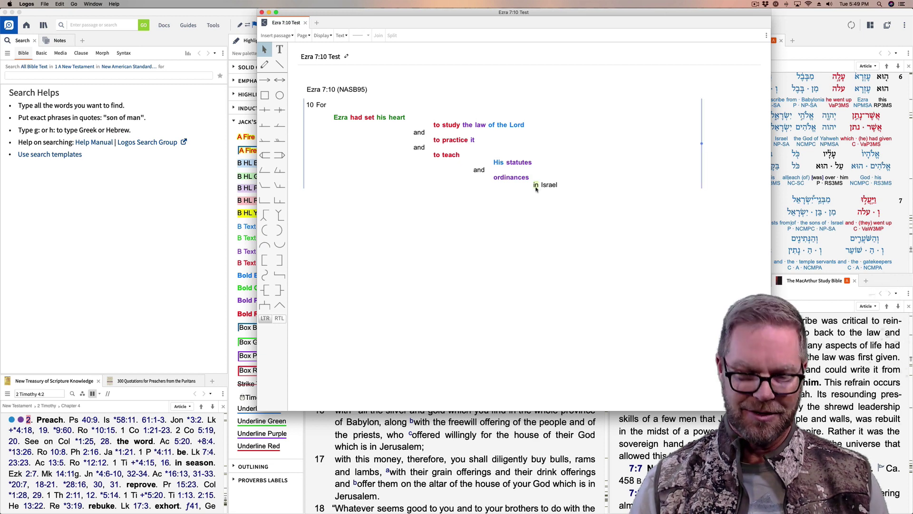
pyautogui.moveTo(536, 189); pyautogui.dragTo(551, 186)
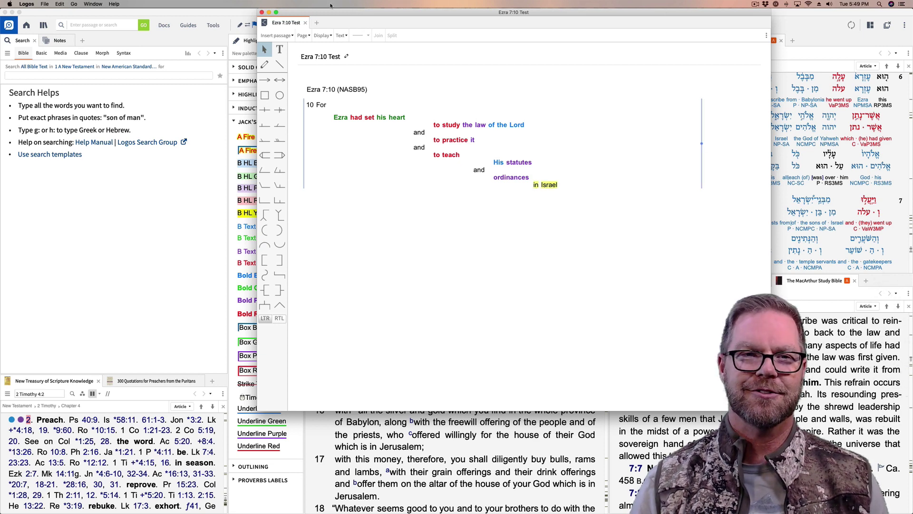
pyautogui.click(341, 35)
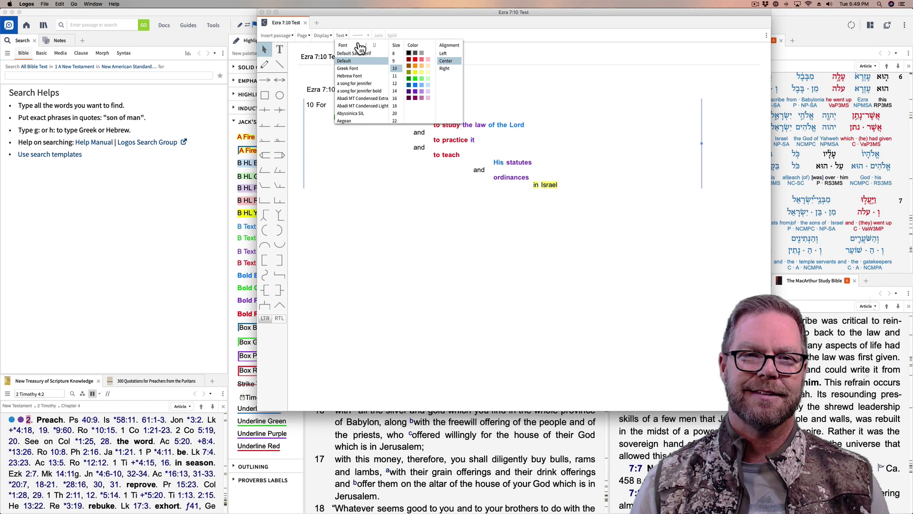
pyautogui.click(357, 44)
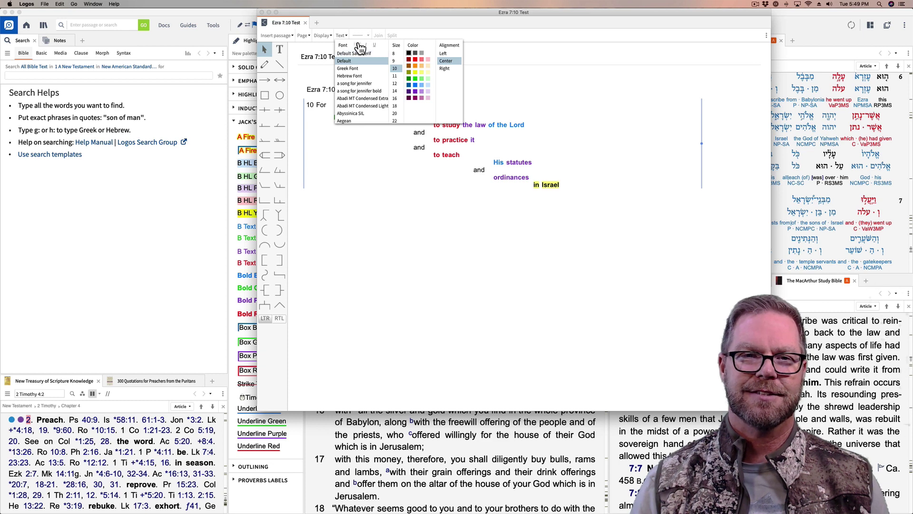
pyautogui.click(414, 80)
pyautogui.click(473, 244)
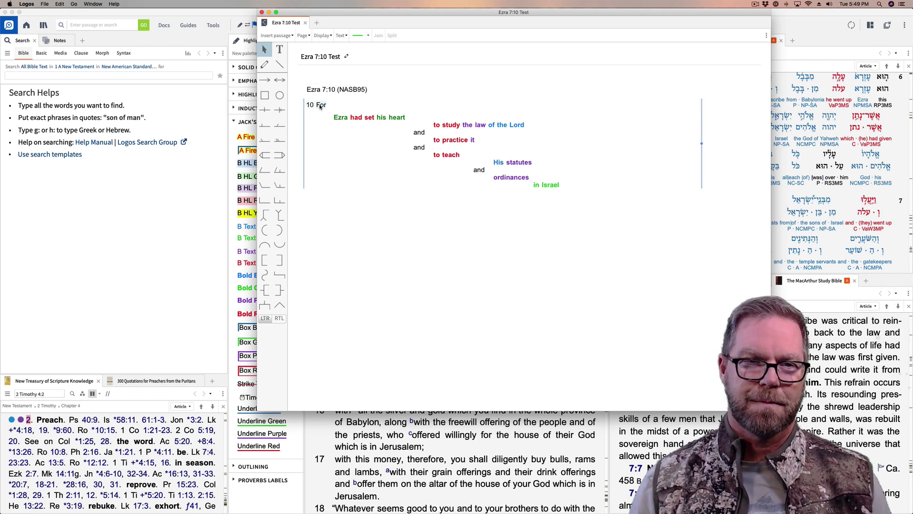
# - Format the conjunctions, "For" and the three instances of "and", as bold brown text
pyautogui.click(419, 147)
pyautogui.click(478, 170)
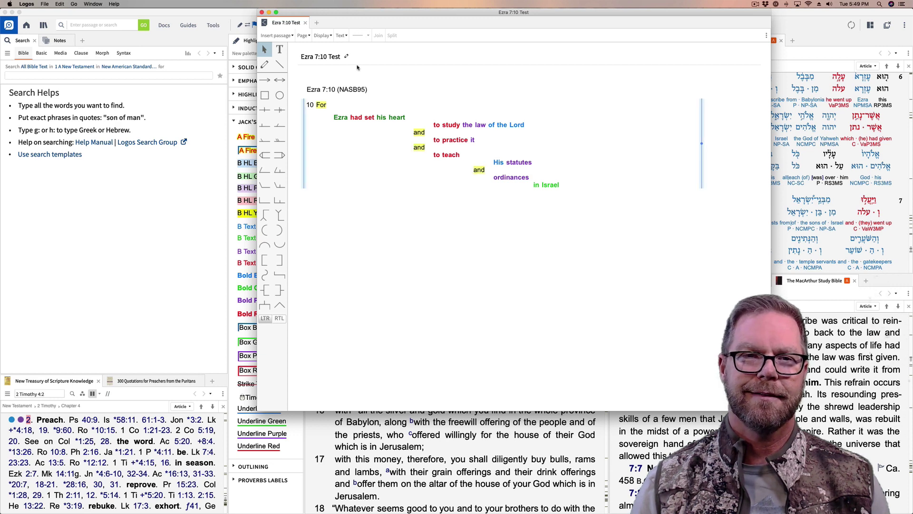
pyautogui.click(340, 36)
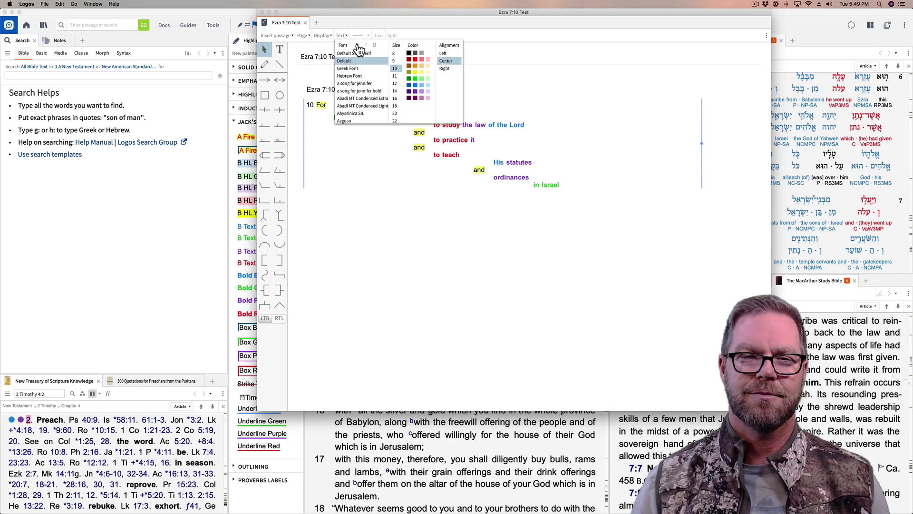
pyautogui.click(357, 45)
pyautogui.click(409, 66)
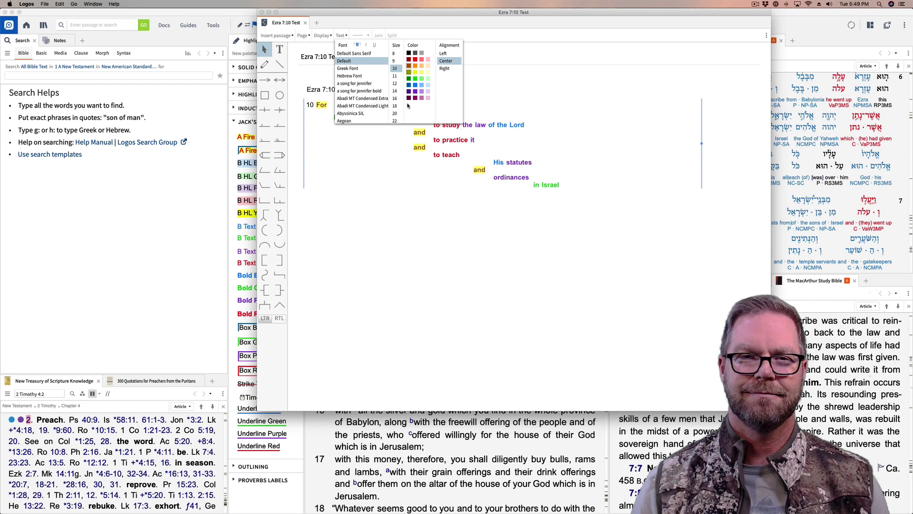
pyautogui.click(420, 176)
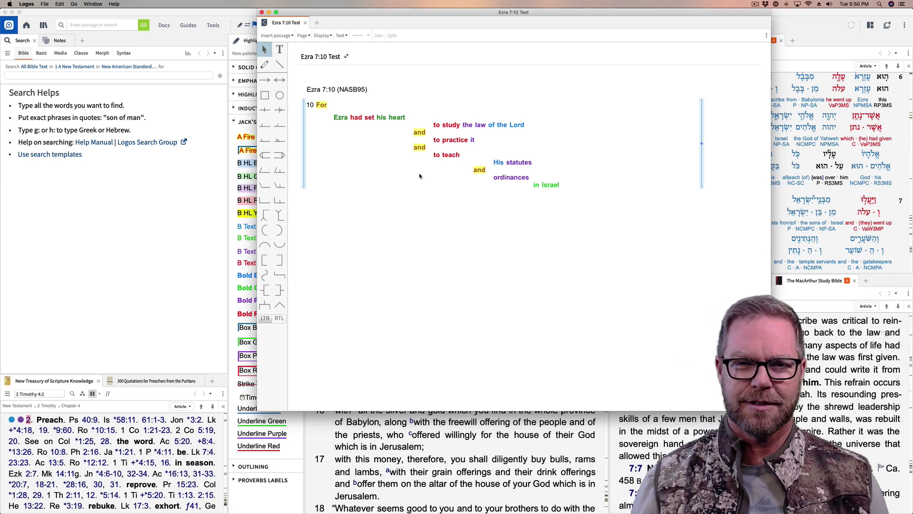
pyautogui.click(420, 176)
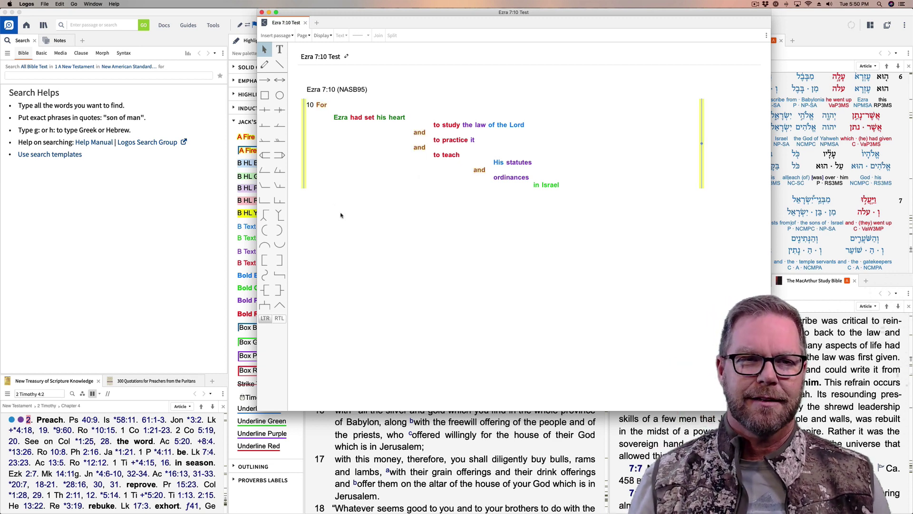
# - Try a short horizontal green line in the empty area below the verse, and delete it
pyautogui.click(280, 63)
pyautogui.moveTo(351, 211); pyautogui.dragTo(430, 212)
pyautogui.press('Delete')
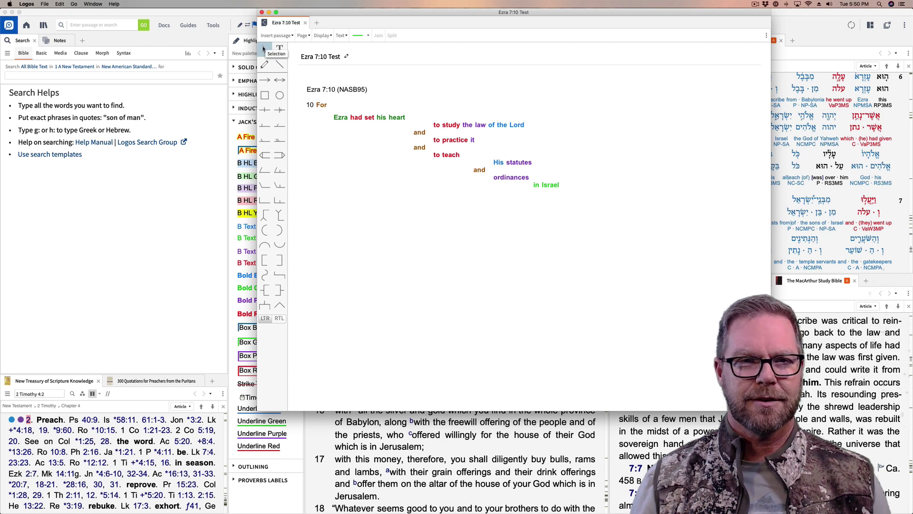
# - Examine the available line styles, weights, colors and end types for the diagram's lines
pyautogui.click(370, 37)
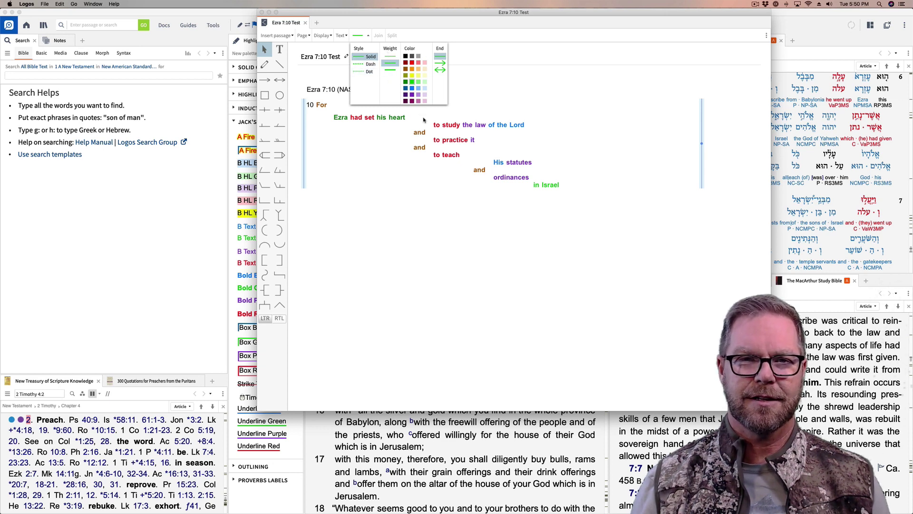
pyautogui.click(405, 237)
pyautogui.click(367, 122)
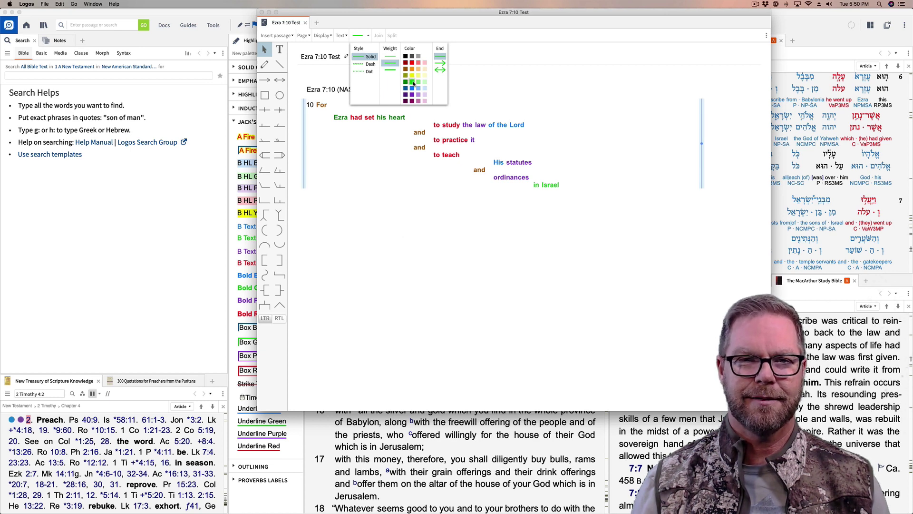
pyautogui.click(416, 195)
pyautogui.click(418, 197)
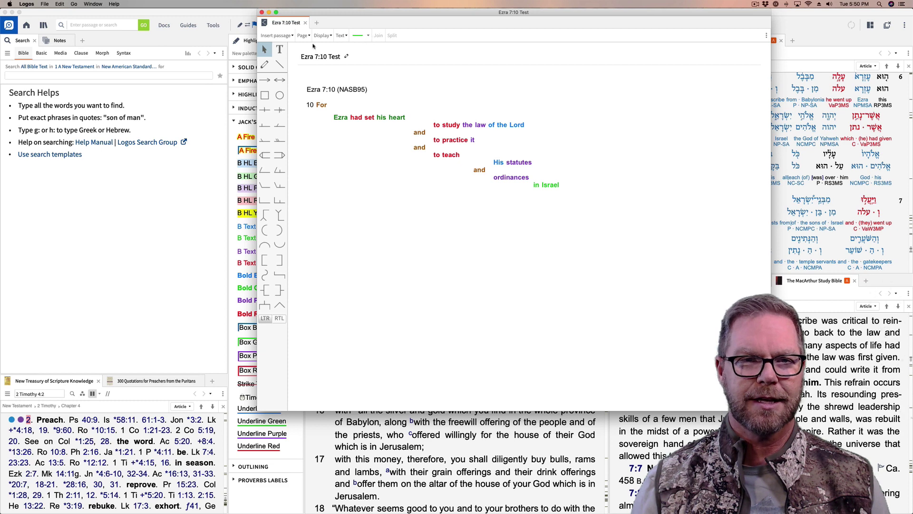
# - Draw straight green lines underlining "For", Ezra's main clause, the three infinitive phrases and the first two "and"s, with a diagonal after "For" and verticals joining the parallel phrases
pyautogui.click(279, 65)
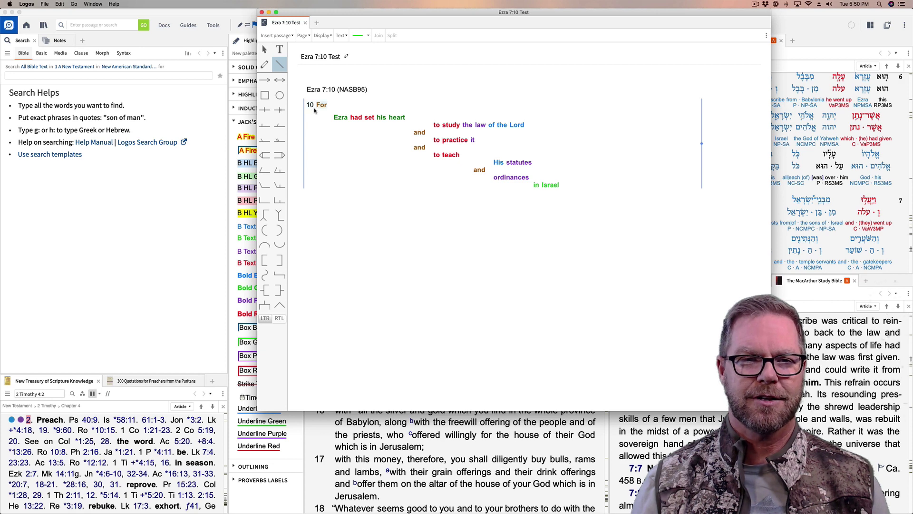
pyautogui.moveTo(314, 109)
pyautogui.mouseDown()
pyautogui.moveTo(333, 123)
pyautogui.moveTo(408, 122)
pyautogui.moveTo(432, 161)
pyautogui.mouseUp()
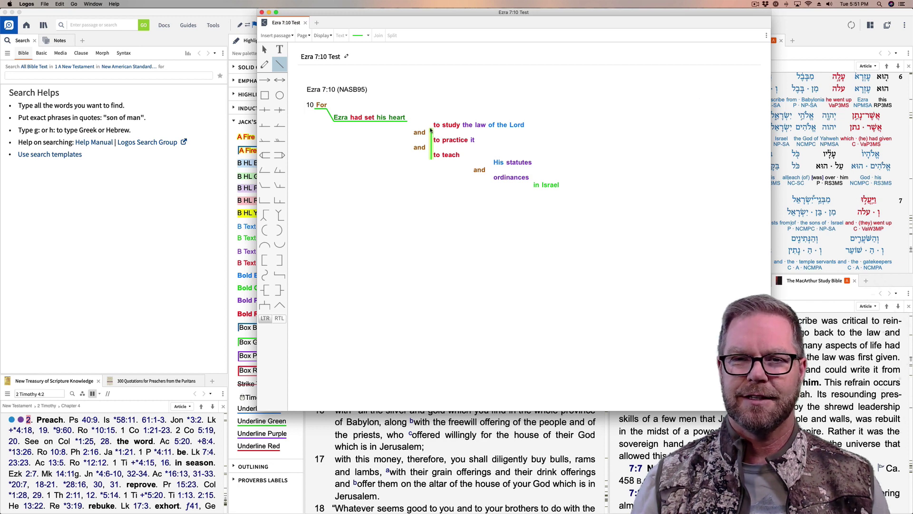
pyautogui.moveTo(431, 129); pyautogui.dragTo(526, 129)
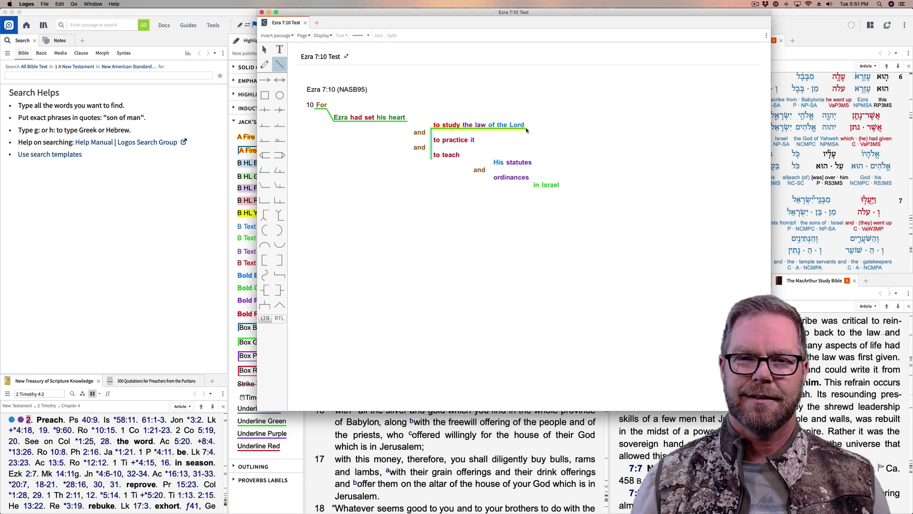
pyautogui.moveTo(431, 143)
pyautogui.mouseDown()
pyautogui.moveTo(477, 144)
pyautogui.moveTo(462, 160)
pyautogui.mouseUp()
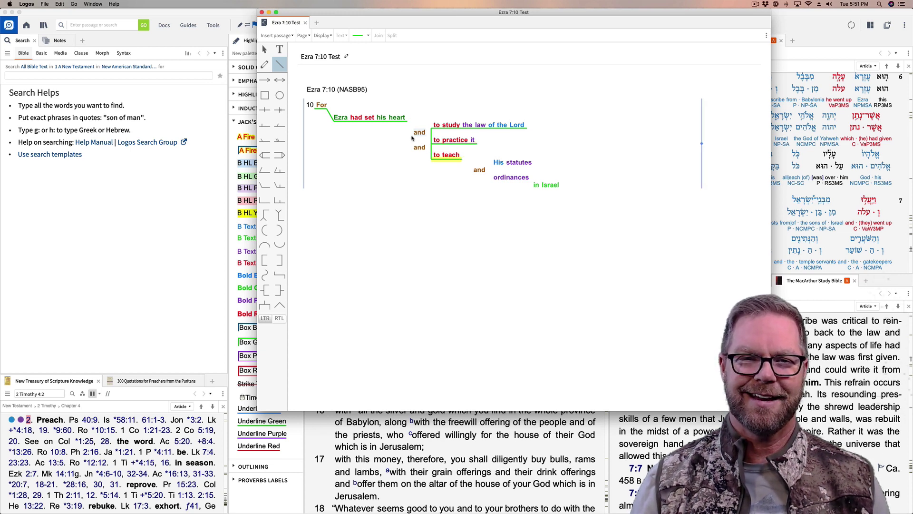
pyautogui.moveTo(412, 137)
pyautogui.mouseDown()
pyautogui.moveTo(412, 154)
pyautogui.moveTo(411, 137)
pyautogui.moveTo(432, 139)
pyautogui.moveTo(416, 162)
pyautogui.moveTo(411, 153)
pyautogui.moveTo(430, 154)
pyautogui.mouseUp()
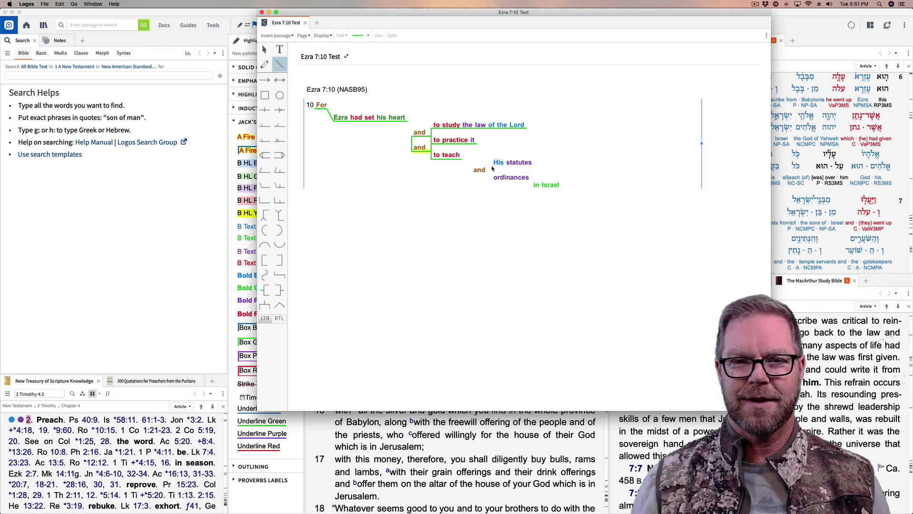
# - Draw green lines under "His statutes", "ordinances", "in Israel" and their "and", and link them to "to teach" and the first conjunctions to "his heart"
pyautogui.moveTo(492, 166); pyautogui.dragTo(493, 182)
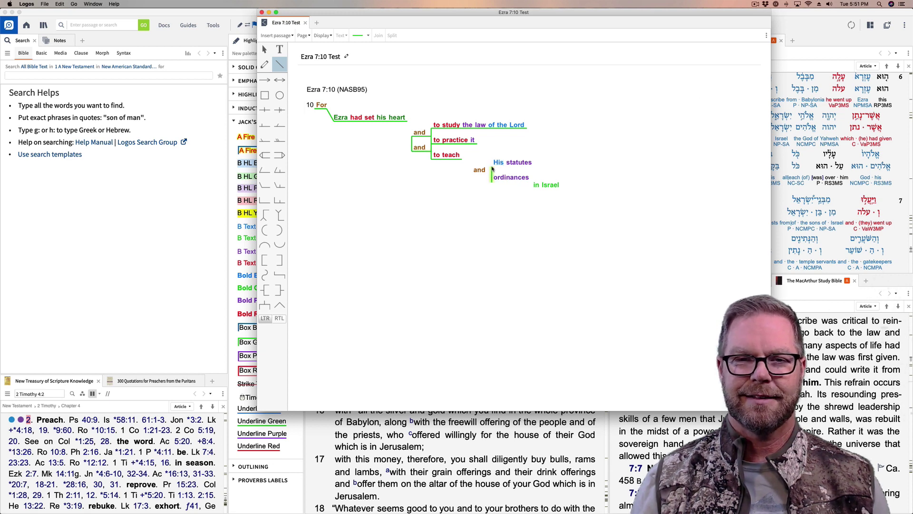
pyautogui.moveTo(492, 168)
pyautogui.mouseDown()
pyautogui.moveTo(534, 167)
pyautogui.moveTo(531, 191)
pyautogui.moveTo(562, 190)
pyautogui.mouseUp()
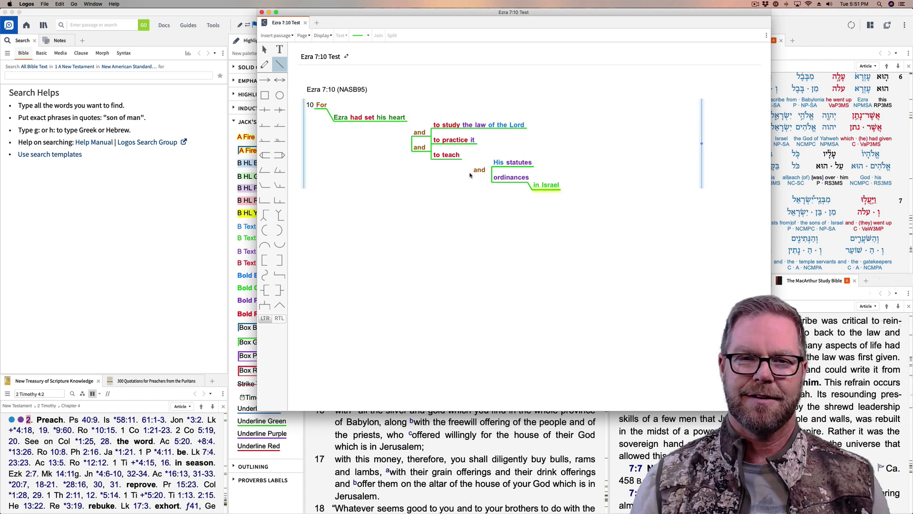
pyautogui.moveTo(470, 174); pyautogui.dragTo(492, 174)
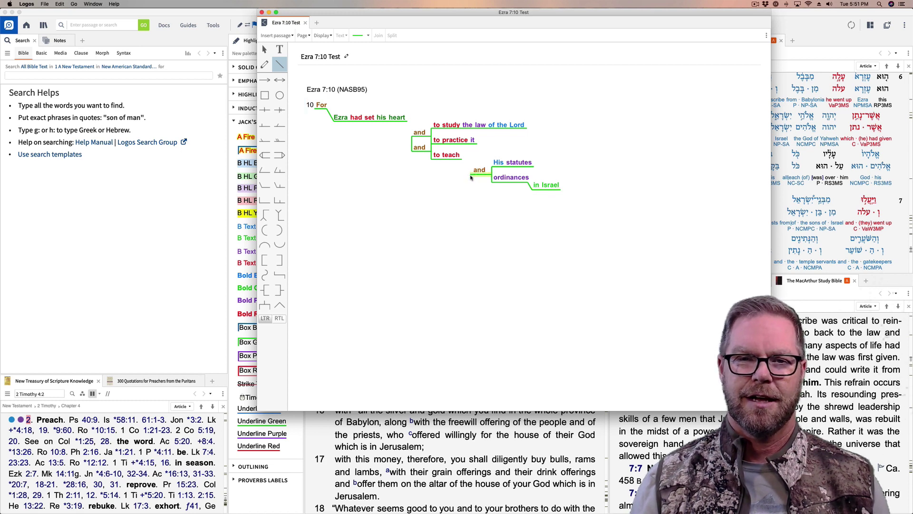
pyautogui.moveTo(470, 175); pyautogui.dragTo(463, 162)
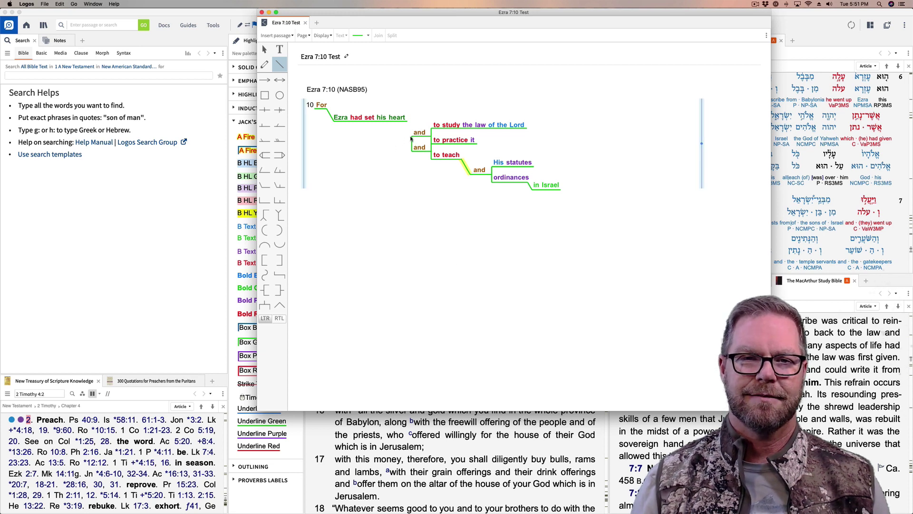
pyautogui.moveTo(412, 139); pyautogui.dragTo(403, 123)
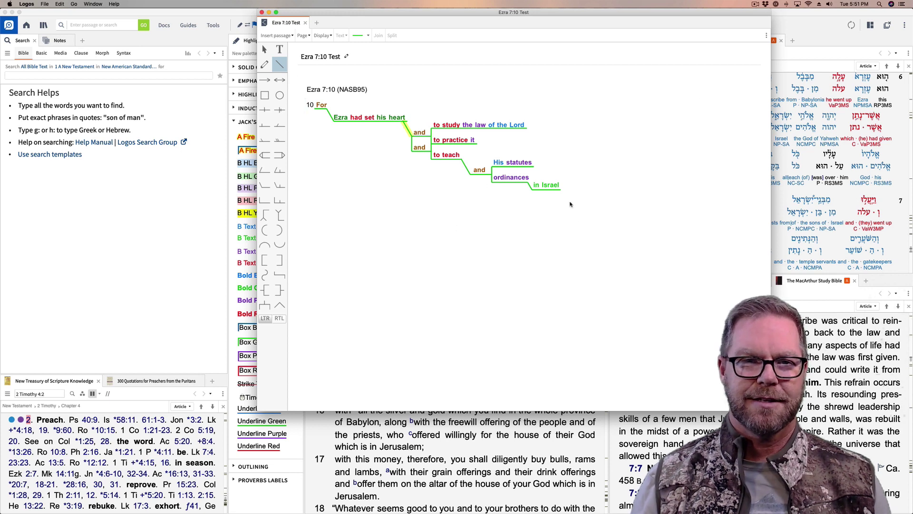
# - Try adjusting the diagonal connector after "his heart" and raising the line under "to practice it", and return that line beneath its text
pyautogui.click(265, 49)
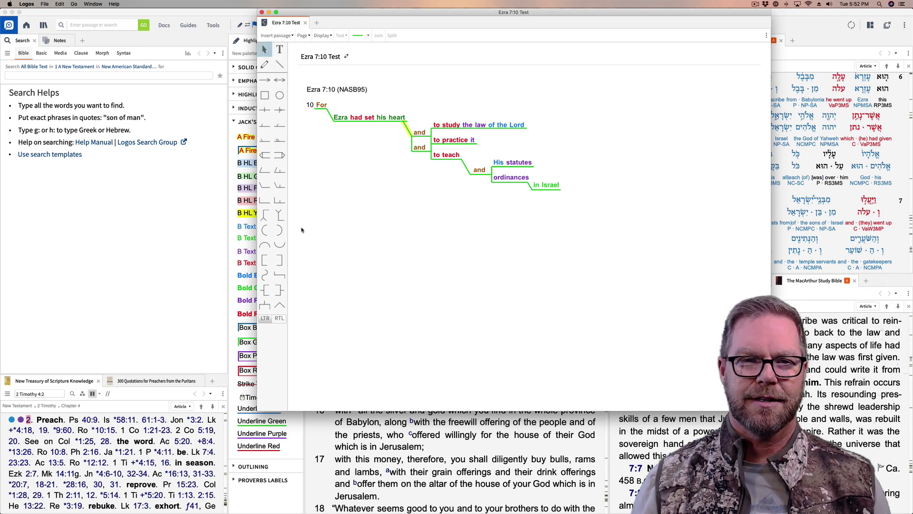
pyautogui.click(391, 190)
pyautogui.click(404, 121)
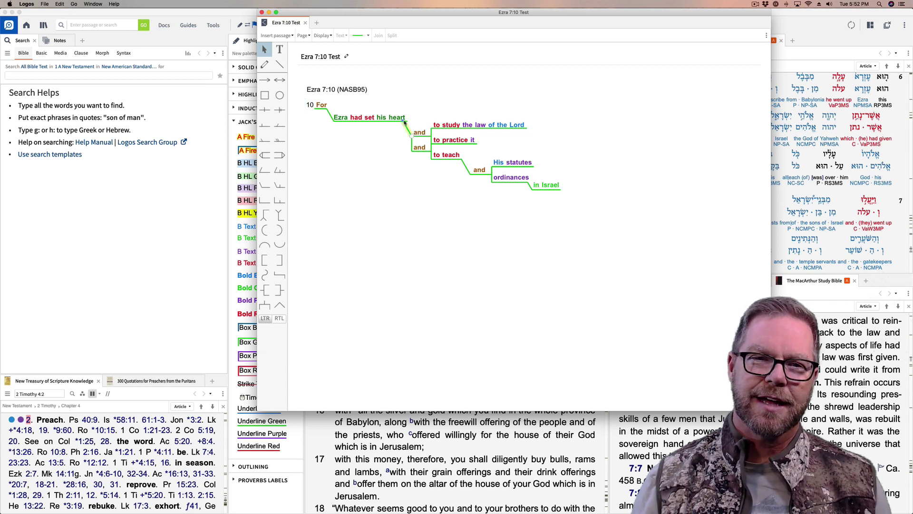
pyautogui.moveTo(404, 122); pyautogui.dragTo(405, 125)
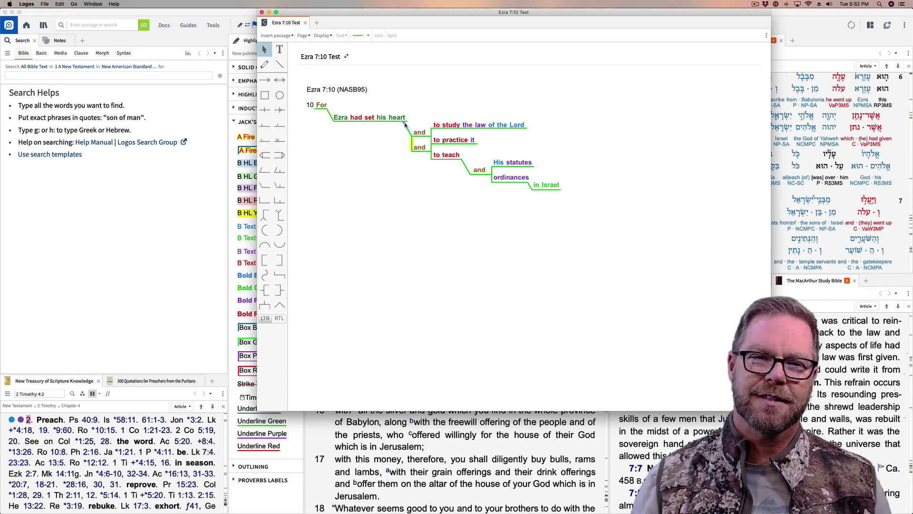
pyautogui.click(403, 148)
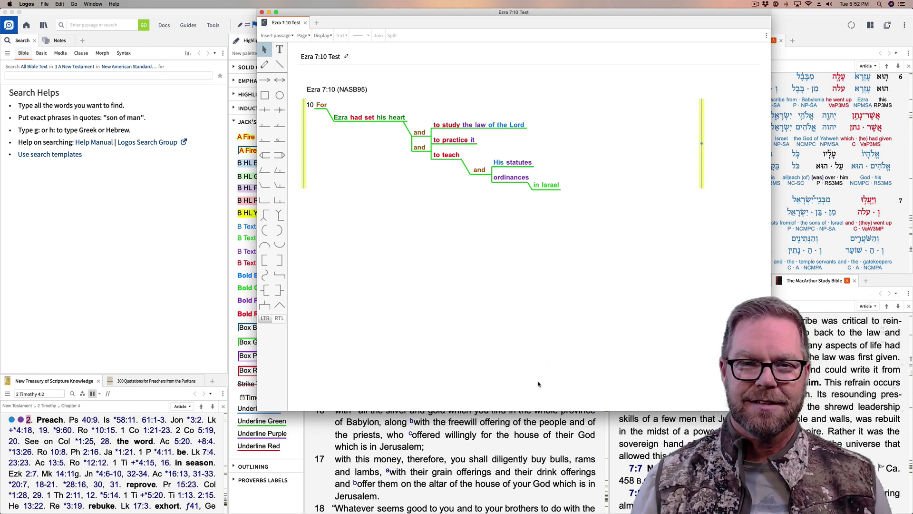
pyautogui.click(430, 141)
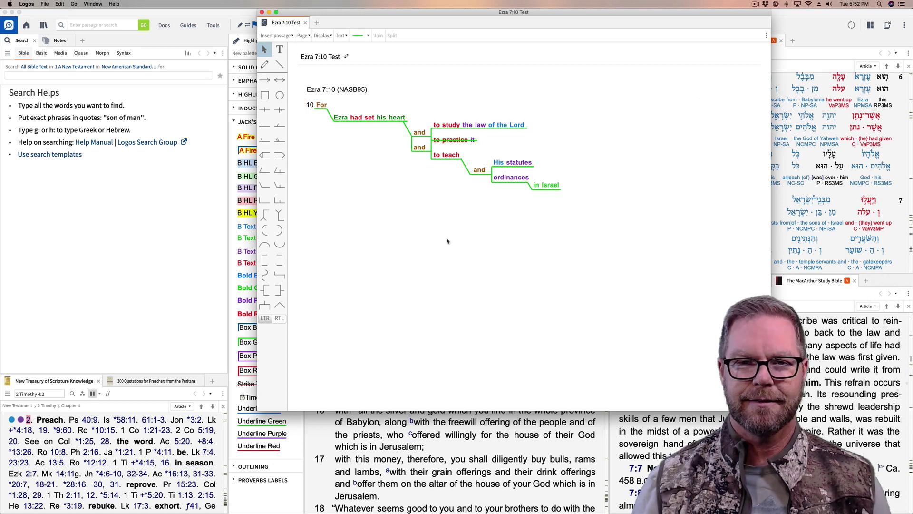
pyautogui.click(431, 146)
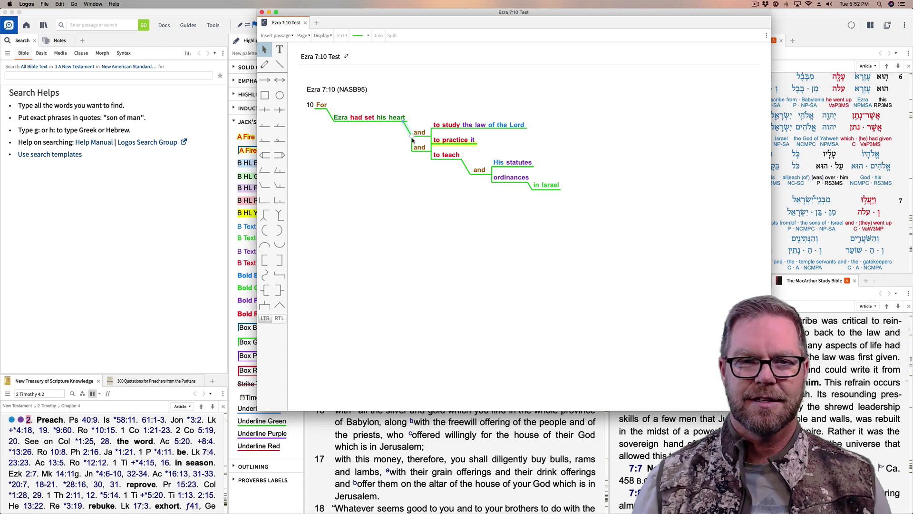
# - Try moving the diagonal and "and" connectors away from "his heart", and return them to their original place
pyautogui.moveTo(411, 138)
pyautogui.mouseDown()
pyautogui.moveTo(364, 184)
pyautogui.moveTo(413, 139)
pyautogui.mouseUp()
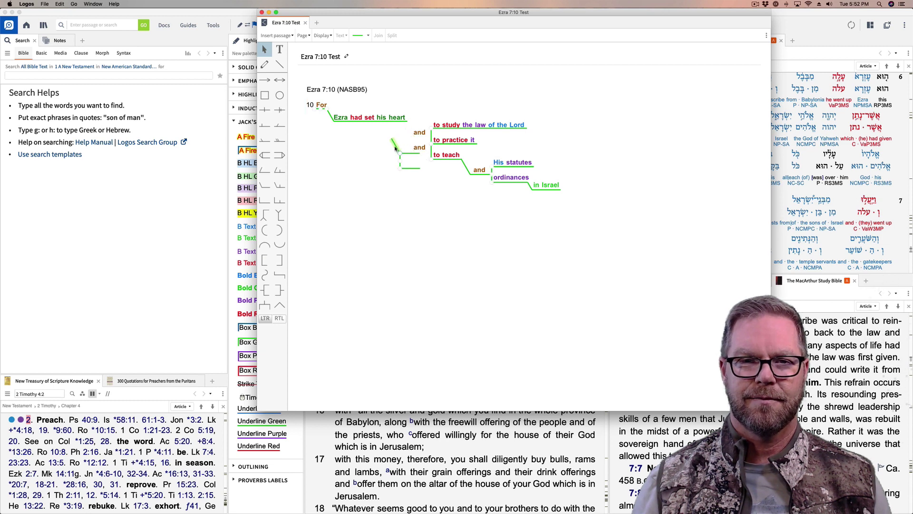
pyautogui.click(408, 131)
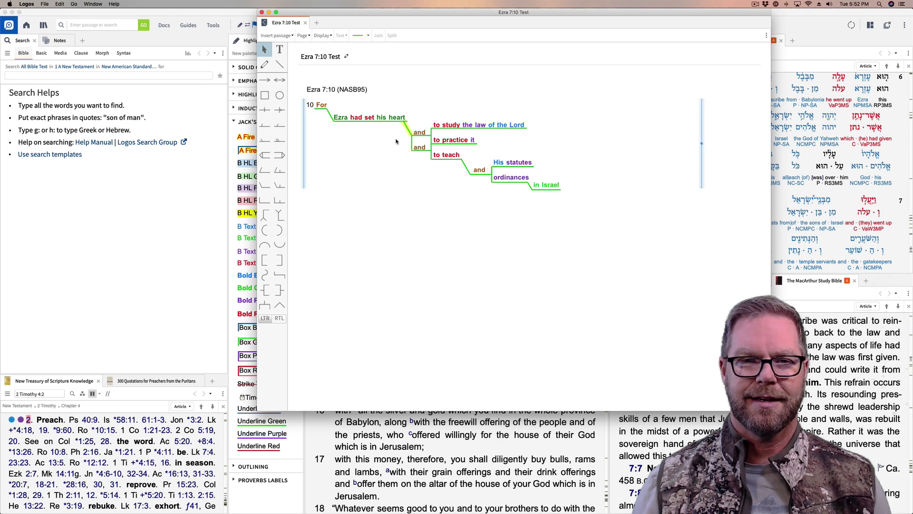
pyautogui.click(391, 145)
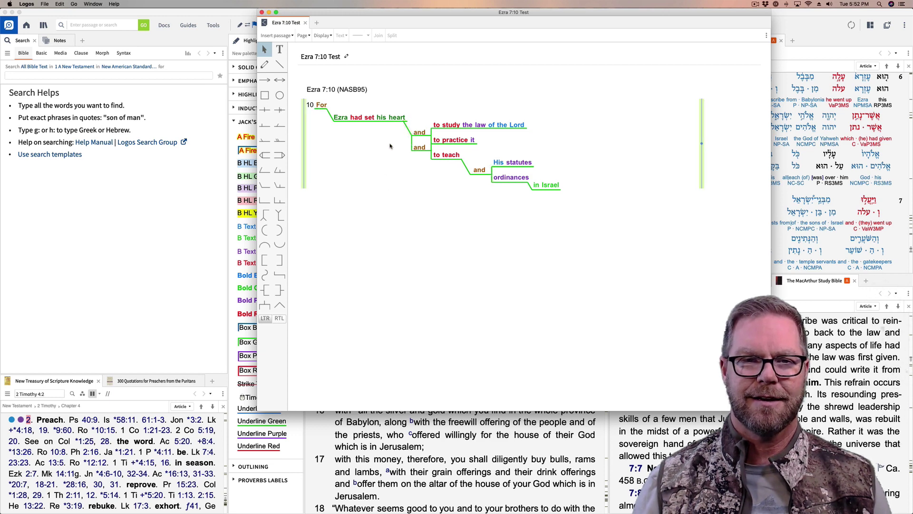
pyautogui.click(404, 123)
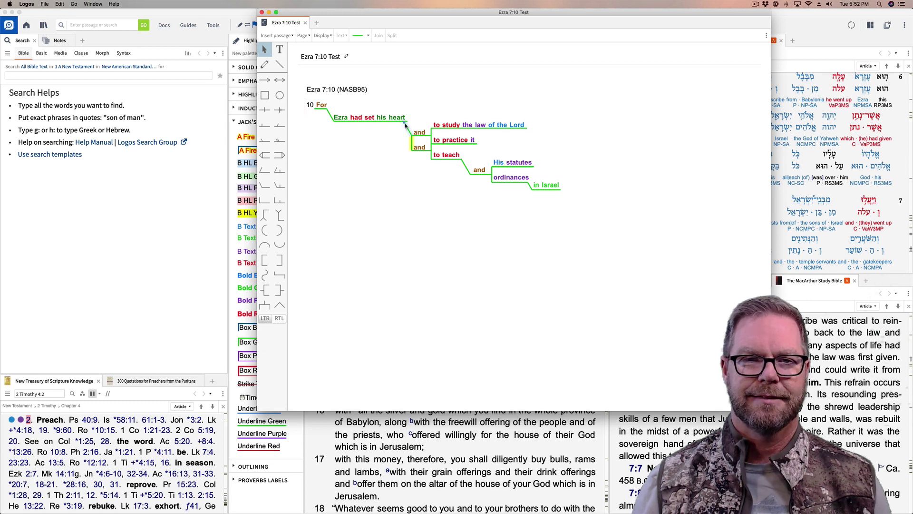
pyautogui.click(401, 135)
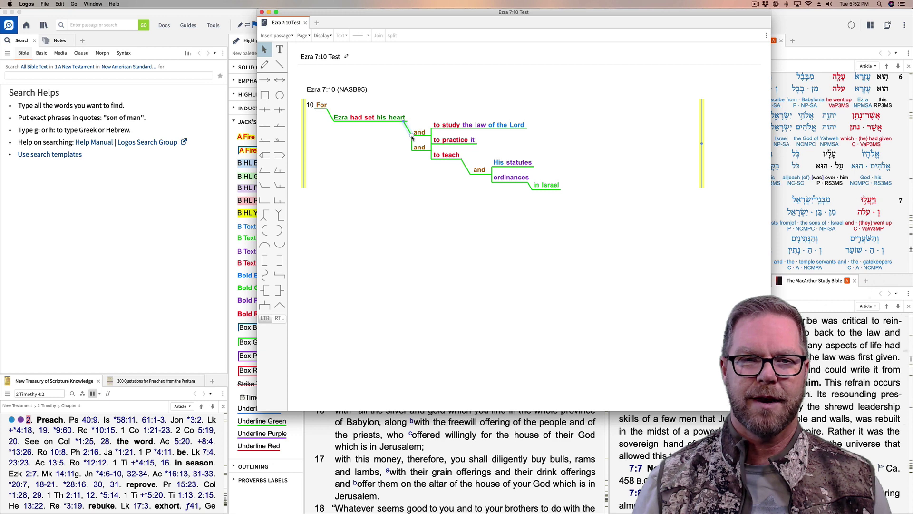
# - Move the heading "Ezra 7:10 (NASB95)" from above the verse number to just over the phrase "to study the law of the Lord"
pyautogui.click(337, 93)
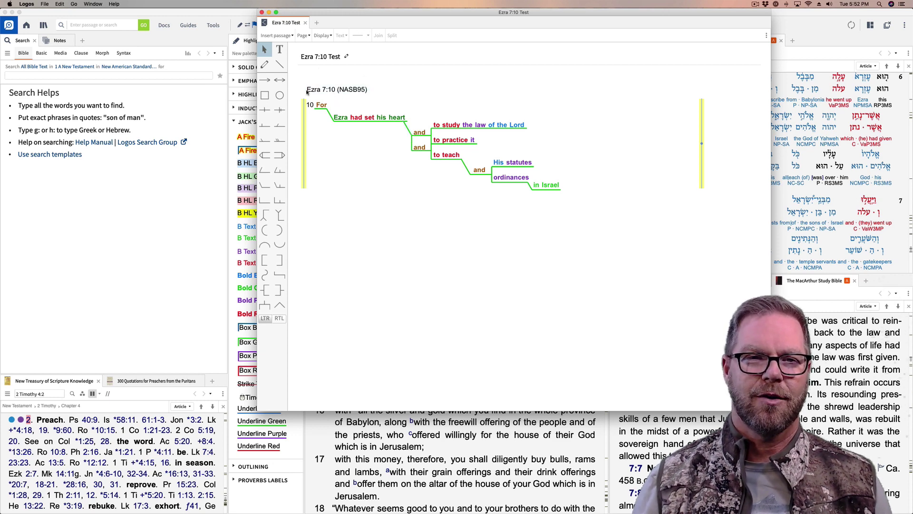
pyautogui.moveTo(337, 94); pyautogui.dragTo(467, 122)
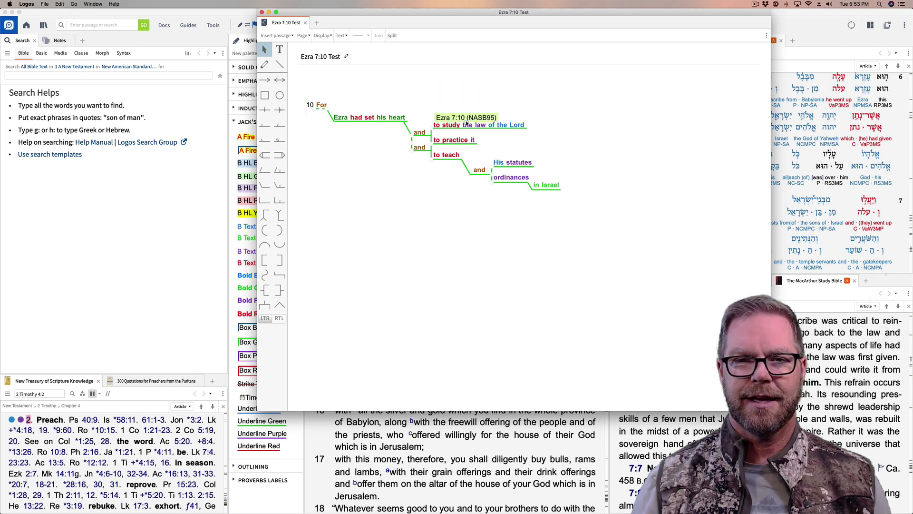
pyautogui.click(453, 238)
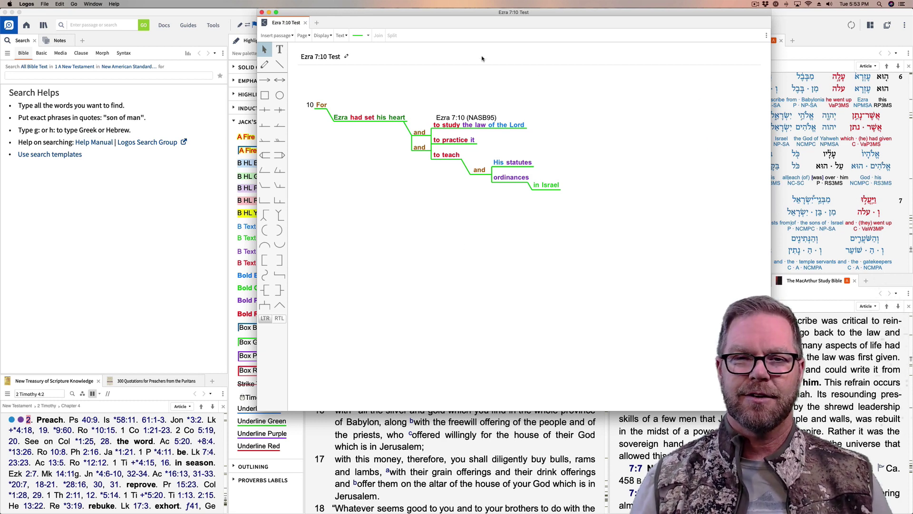
pyautogui.click(474, 117)
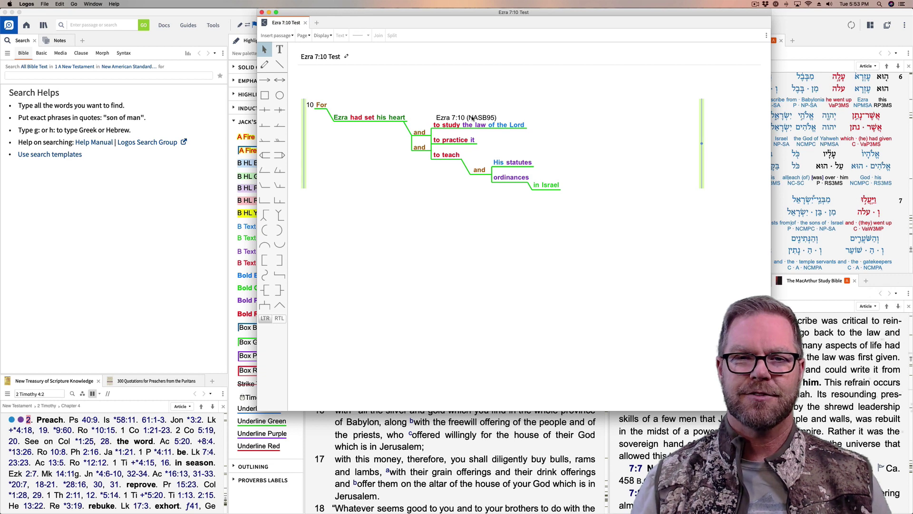
pyautogui.click(451, 123)
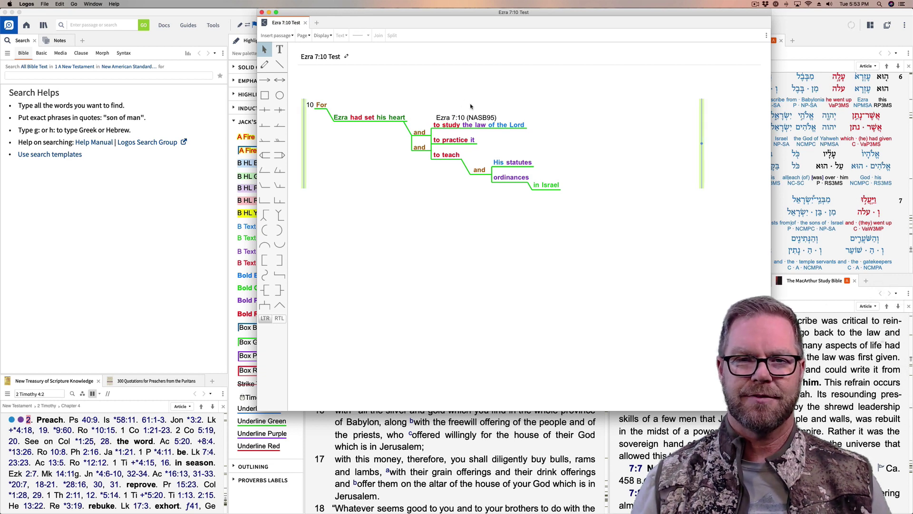
pyautogui.click(464, 121)
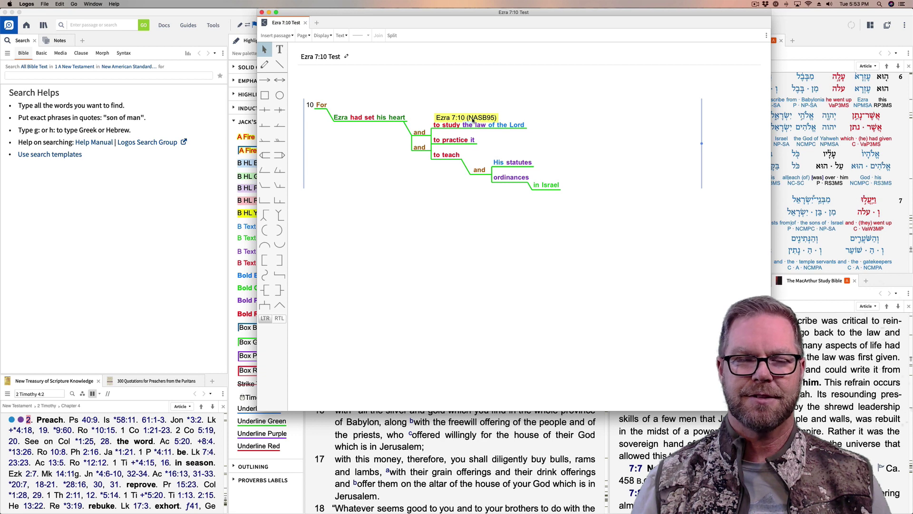
pyautogui.moveTo(473, 120)
pyautogui.mouseDown()
pyautogui.moveTo(493, 104)
pyautogui.moveTo(470, 122)
pyautogui.mouseUp()
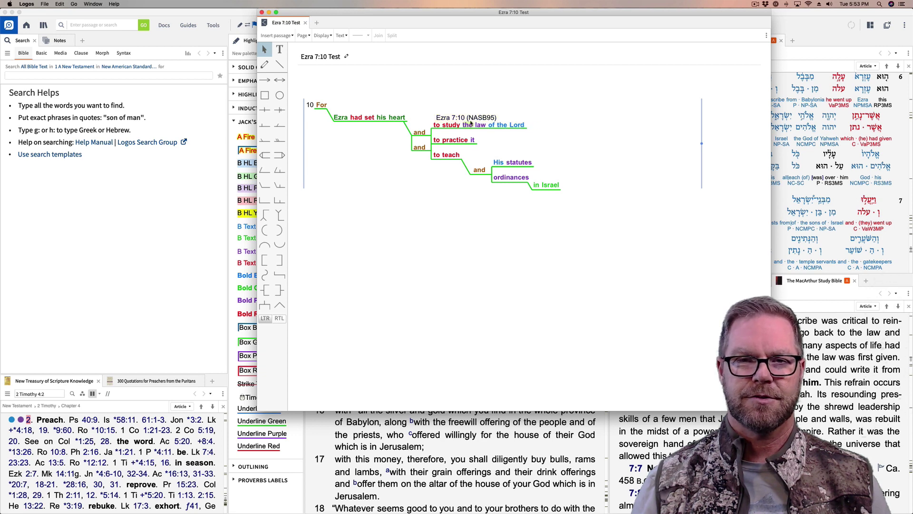
pyautogui.click(467, 118)
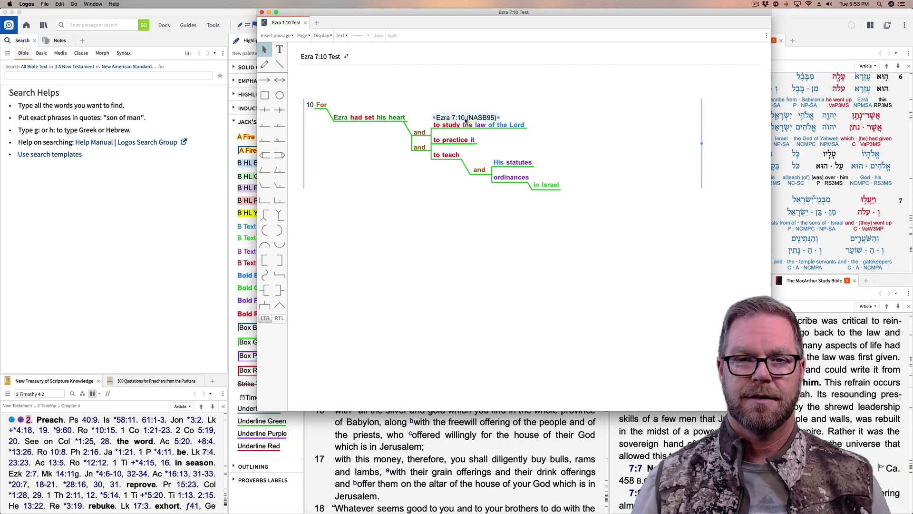
pyautogui.moveTo(476, 110)
pyautogui.mouseDown()
pyautogui.moveTo(471, 101)
pyautogui.moveTo(468, 124)
pyautogui.mouseUp()
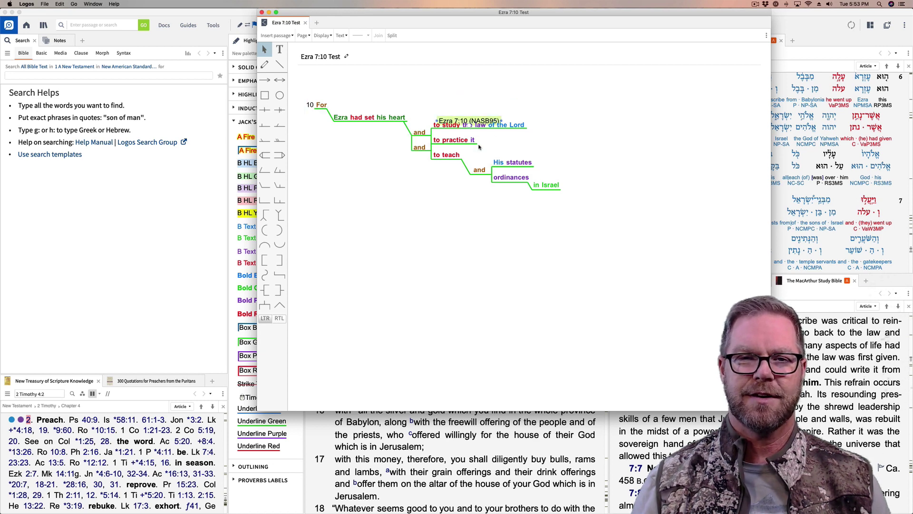
pyautogui.click(504, 139)
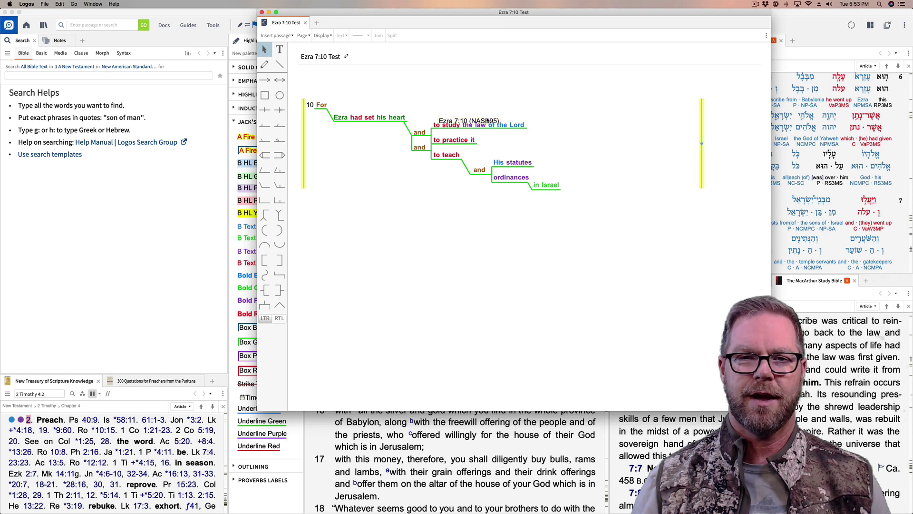
# - Undo the accidental shift of the verse text and raise the passage heading clear of "to study the law of the Lord"
pyautogui.moveTo(487, 120); pyautogui.dragTo(498, 108)
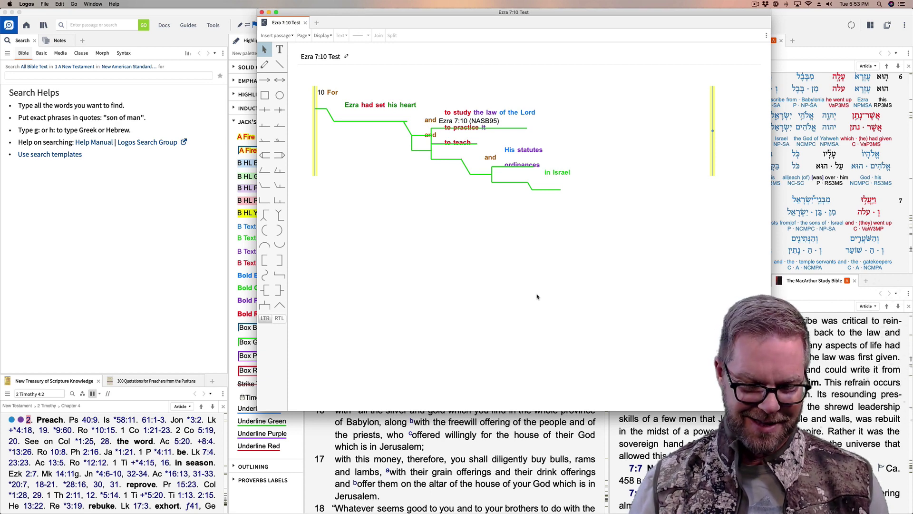
pyautogui.press('super+z')
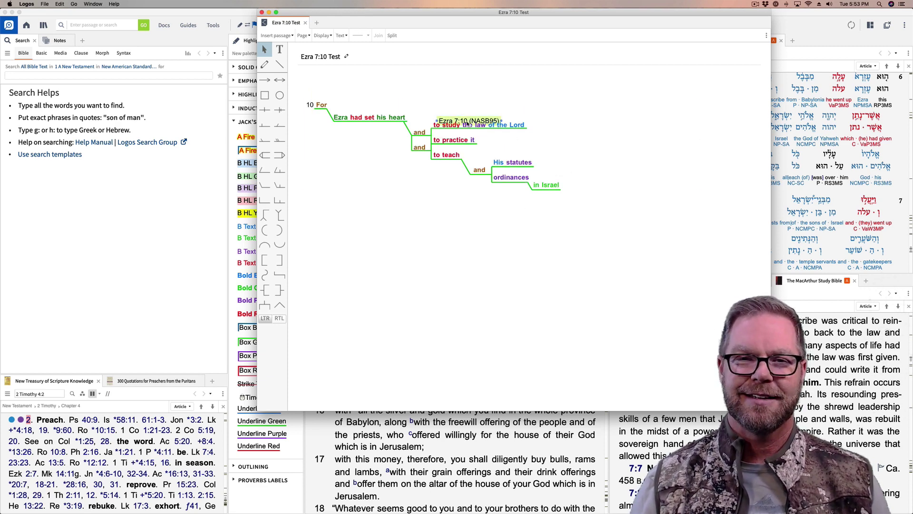
pyautogui.moveTo(469, 125); pyautogui.dragTo(468, 108)
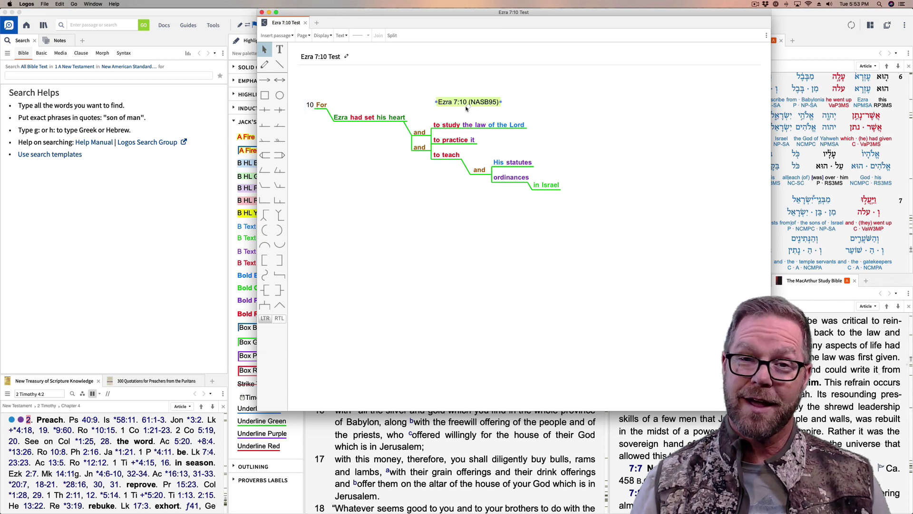
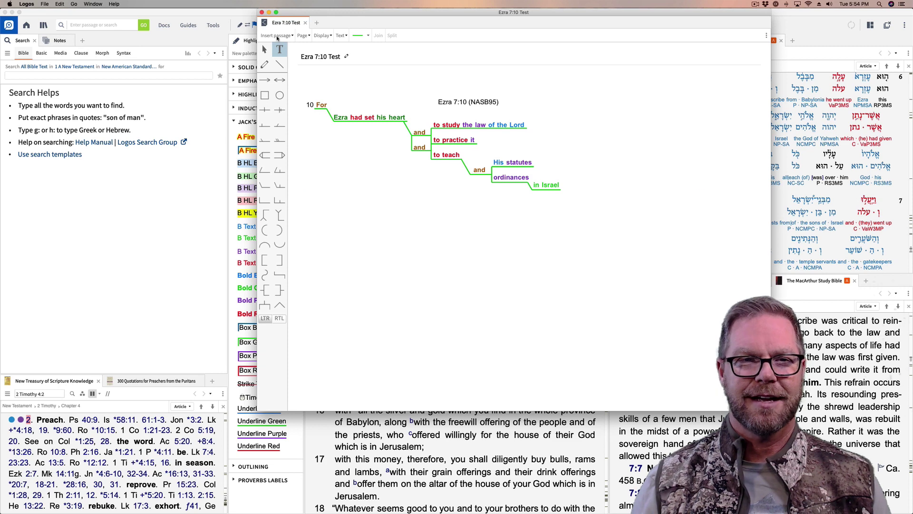
# - Add a text note reading "[What Ezra did.]" in the empty area below the main clause
pyautogui.click(385, 190)
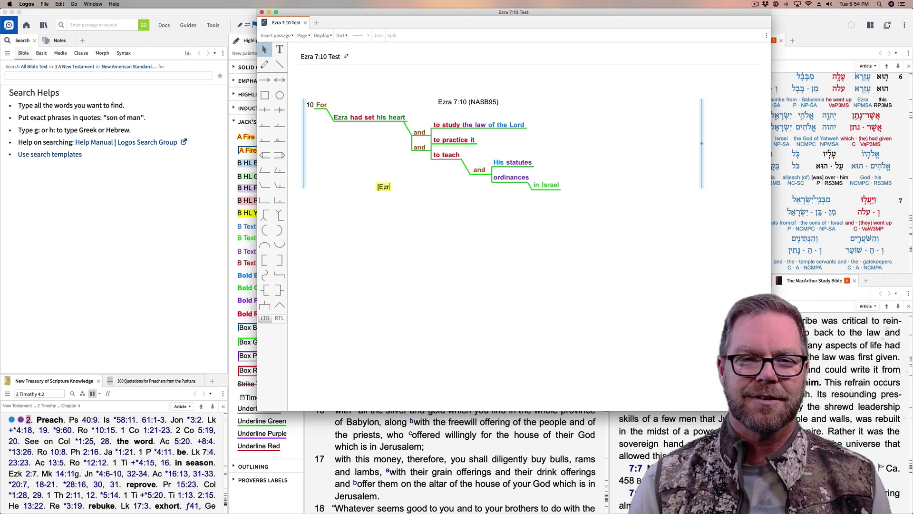
pyautogui.write('What')
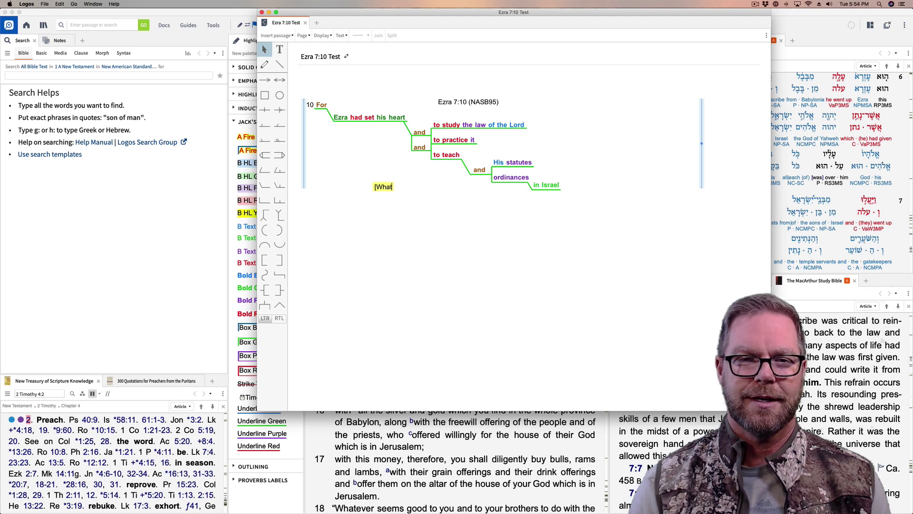
pyautogui.write(' Ezra')
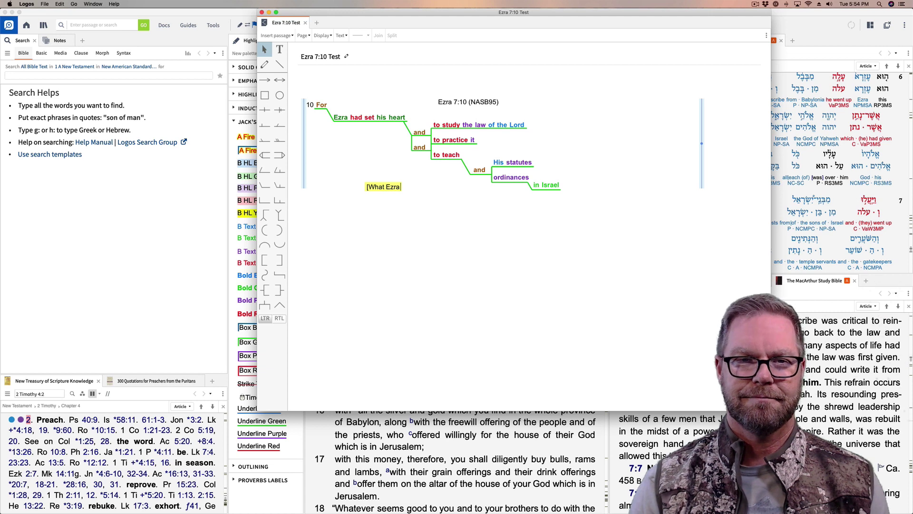
pyautogui.write(' did')
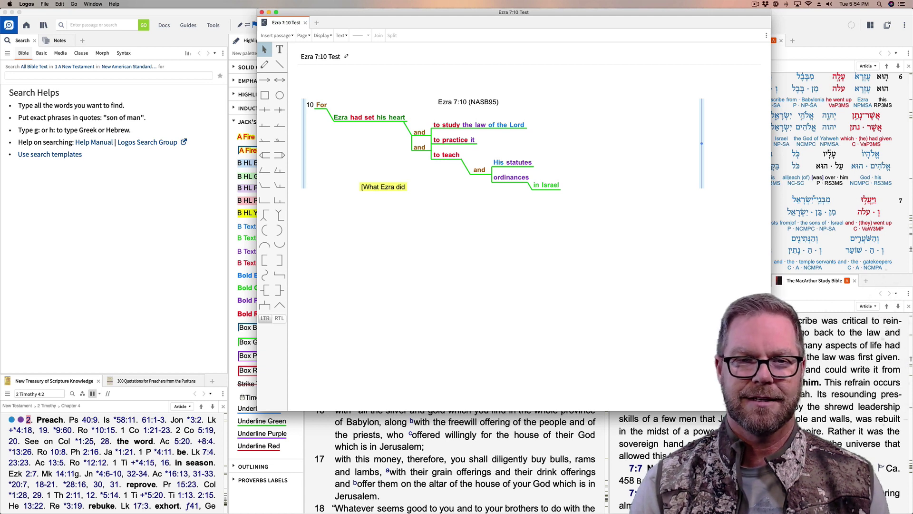
pyautogui.write('.')
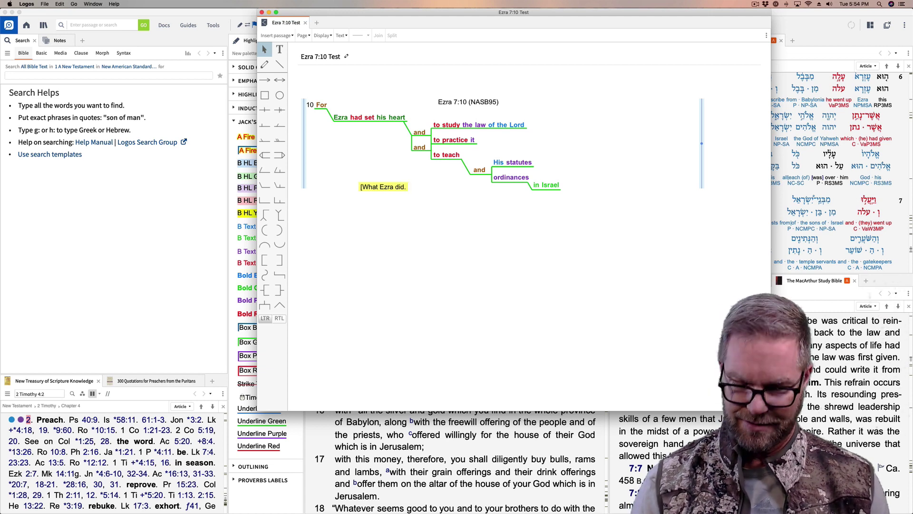
pyautogui.write(']')
pyautogui.press('Escape')
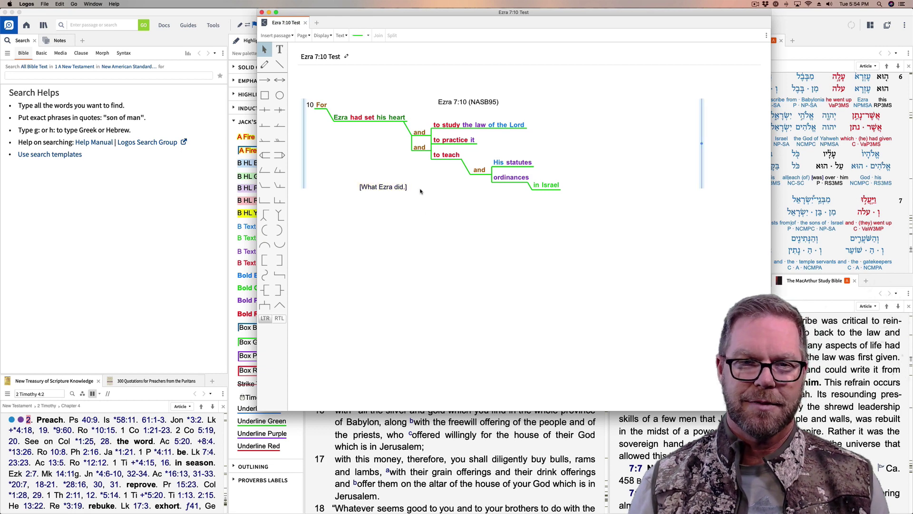
# - Wrap the "[What Ezra did.]" note onto two lines and place it beneath the clause "Ezra had set his heart"
pyautogui.moveTo(409, 188); pyautogui.dragTo(355, 166)
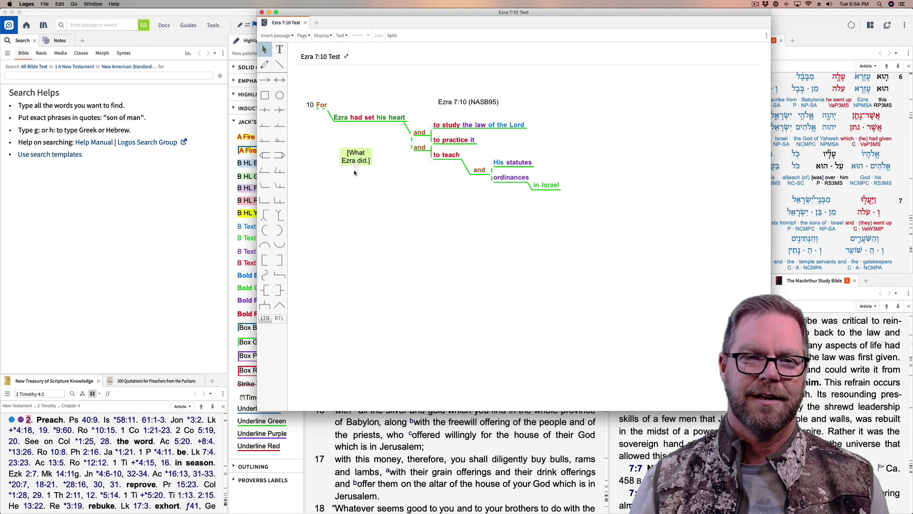
pyautogui.click(348, 160)
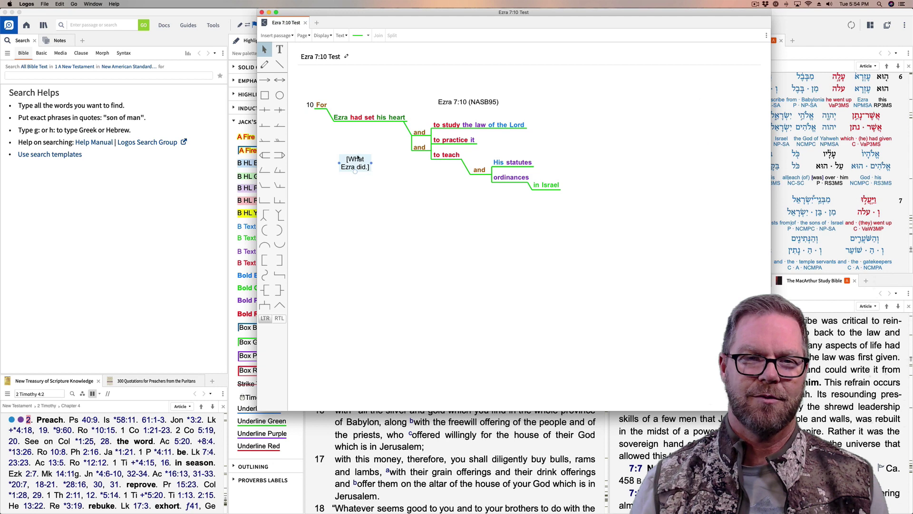
pyautogui.click(361, 92)
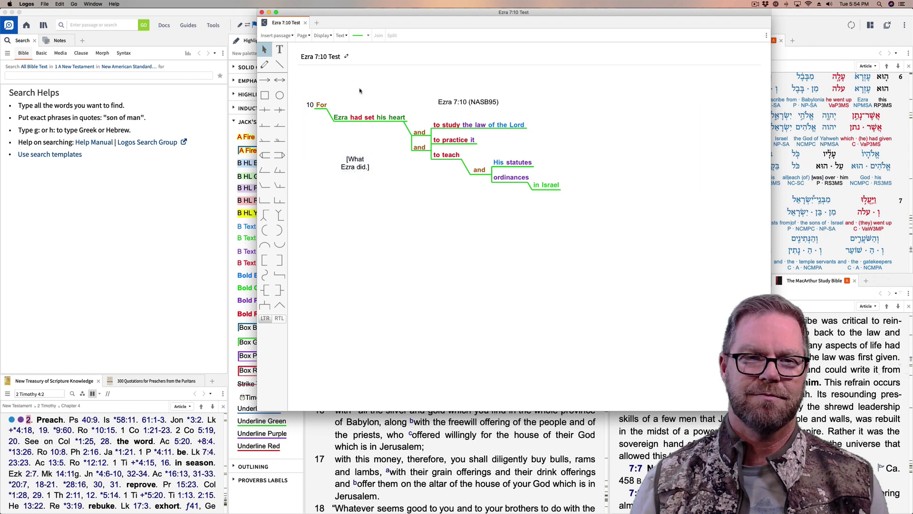
# - Draw a green vertical arrow from the "[What Ezra did.]" note up to the line under "Ezra had set his heart", nudging the note slightly upward
pyautogui.click(264, 80)
pyautogui.moveTo(349, 141); pyautogui.dragTo(371, 142)
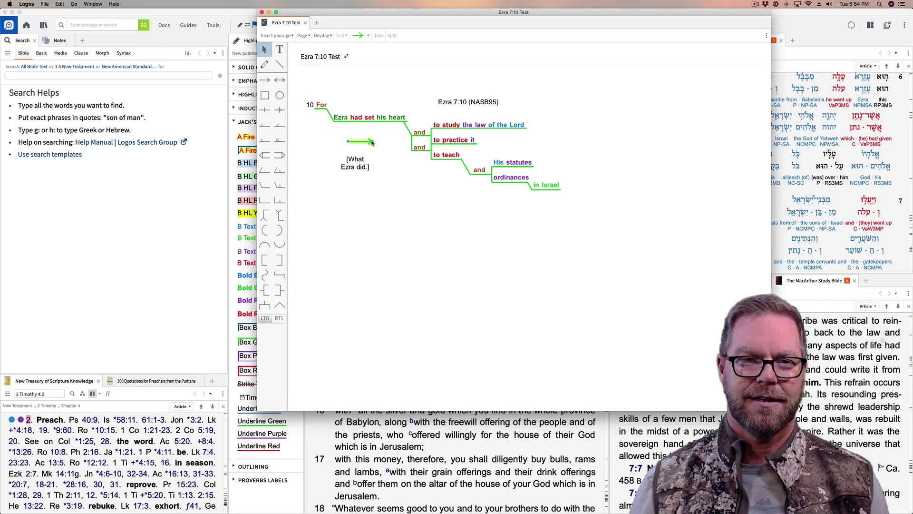
pyautogui.moveTo(373, 141)
pyautogui.mouseDown()
pyautogui.moveTo(356, 129)
pyautogui.moveTo(330, 143)
pyautogui.moveTo(366, 147)
pyautogui.moveTo(350, 132)
pyautogui.moveTo(361, 148)
pyautogui.mouseUp()
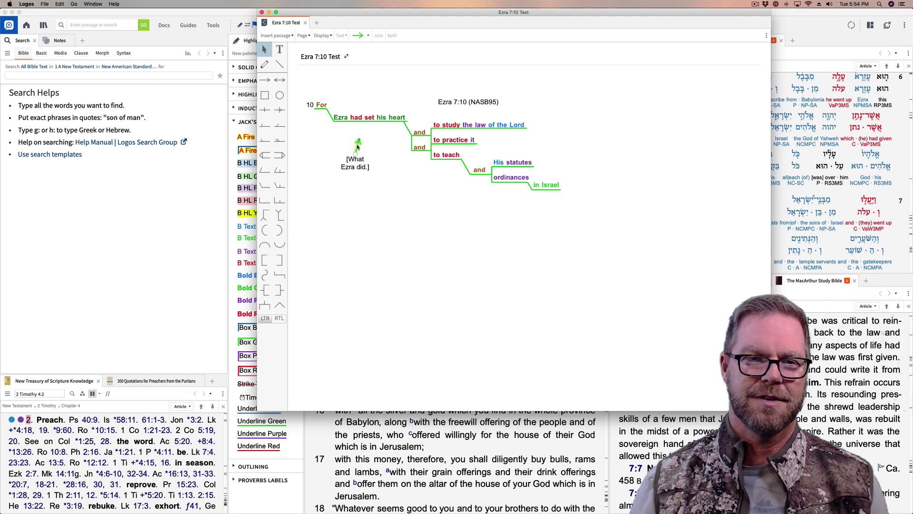
pyautogui.moveTo(358, 147)
pyautogui.mouseDown()
pyautogui.moveTo(366, 143)
pyautogui.moveTo(358, 144)
pyautogui.mouseUp()
pyautogui.click(353, 163)
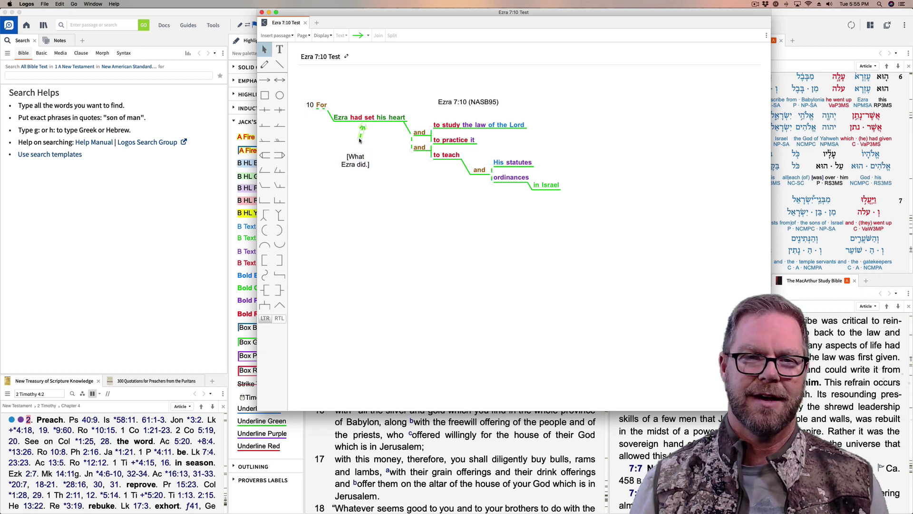
pyautogui.click(356, 149)
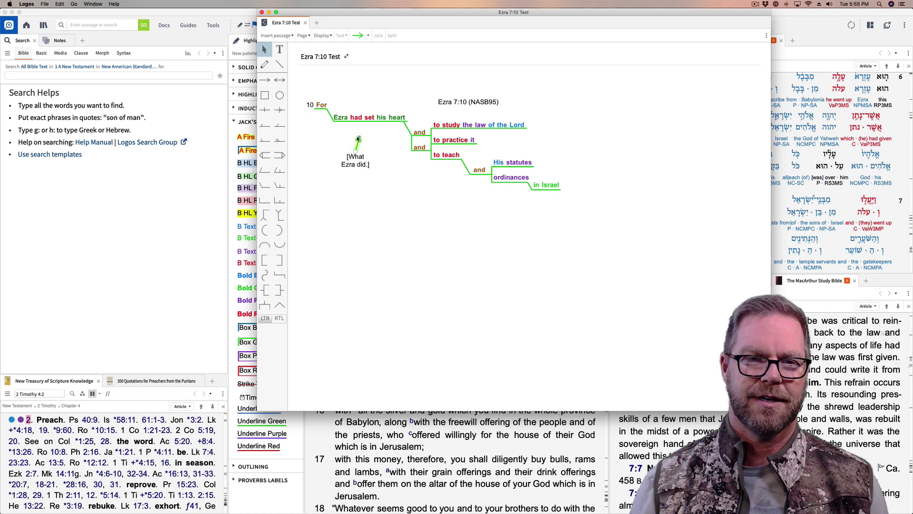
pyautogui.moveTo(358, 138); pyautogui.dragTo(356, 126)
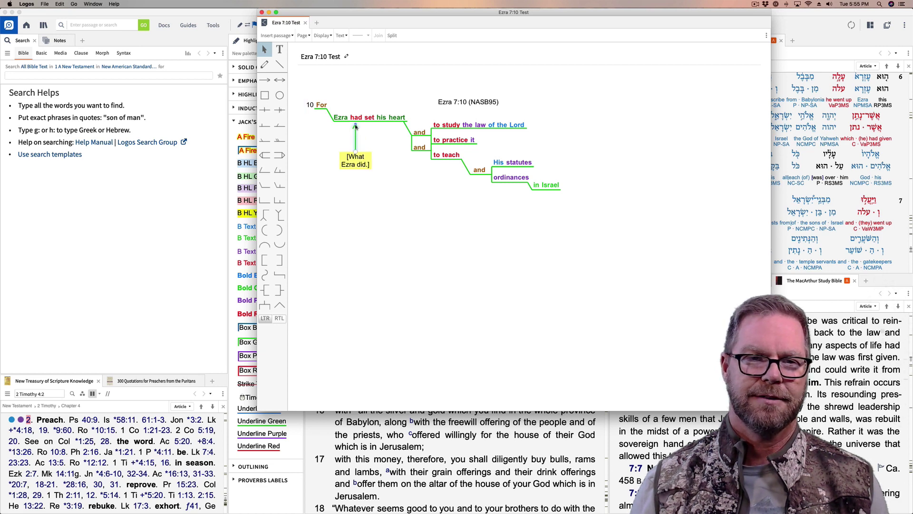
pyautogui.click(352, 164)
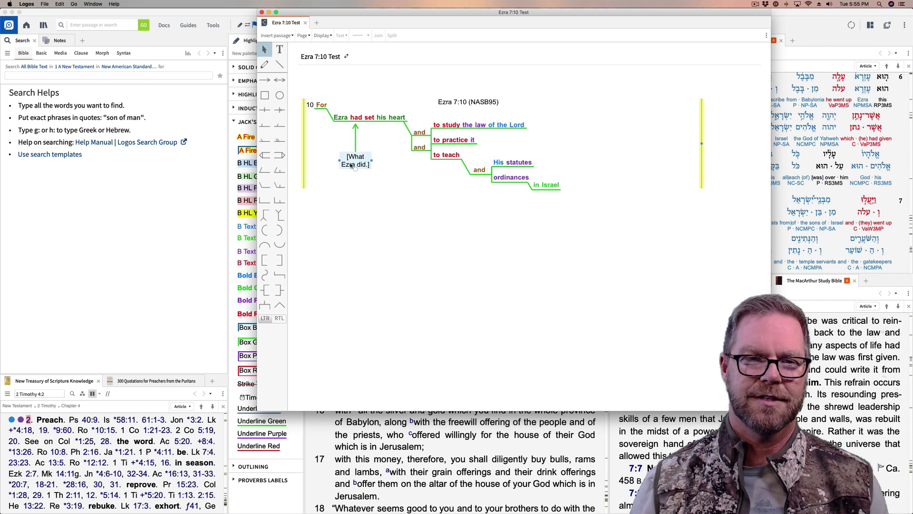
pyautogui.click(357, 160)
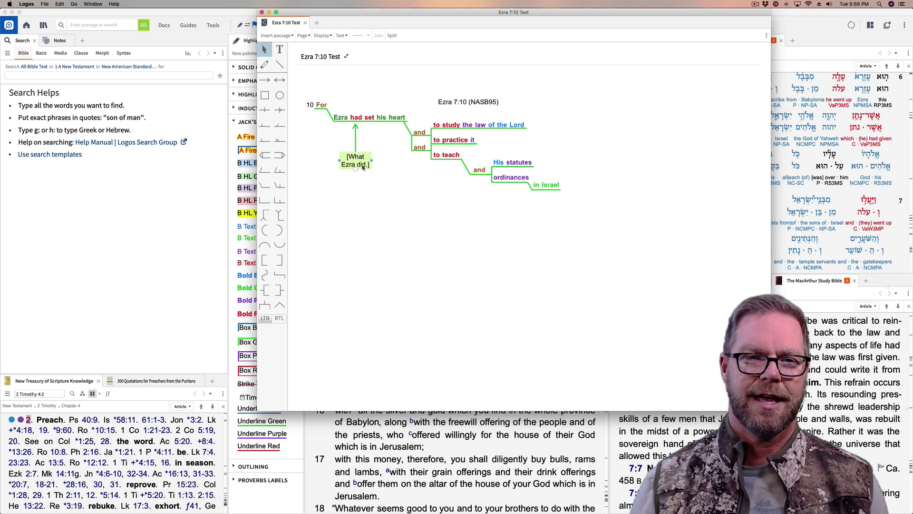
# - Italicize the "[What Ezra did.]" note beneath the main clause
pyautogui.press('Escape')
pyautogui.press('Escape')
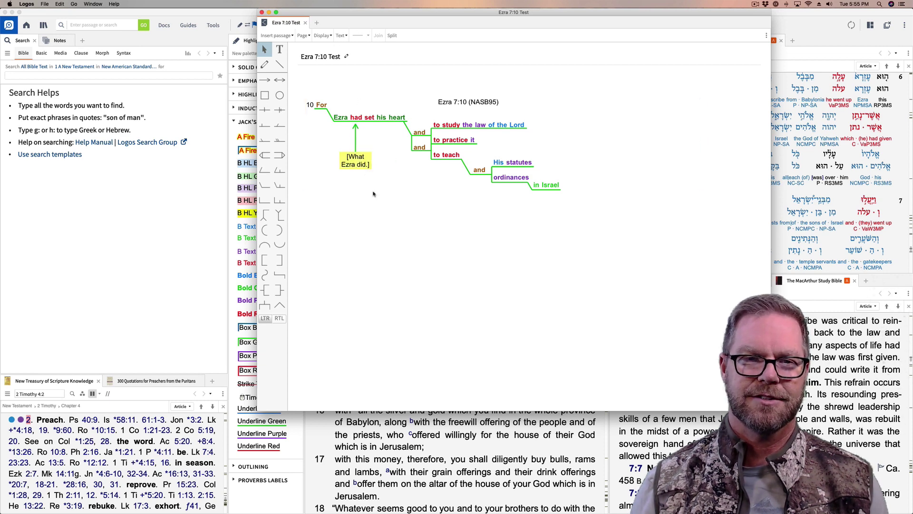
pyautogui.click(341, 37)
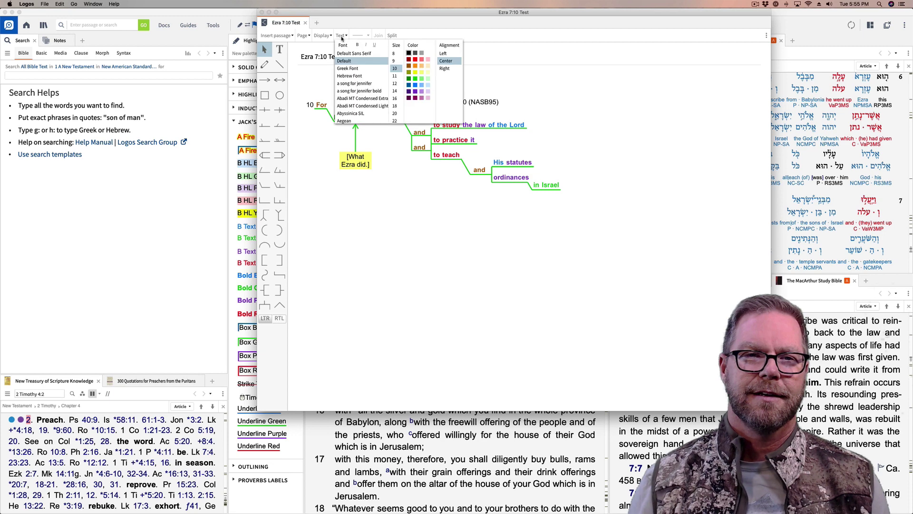
pyautogui.click(367, 45)
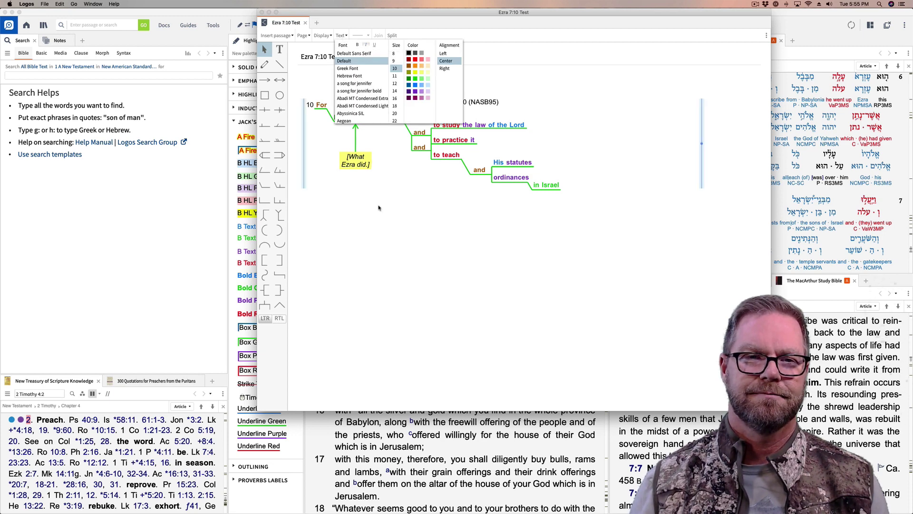
pyautogui.click(380, 223)
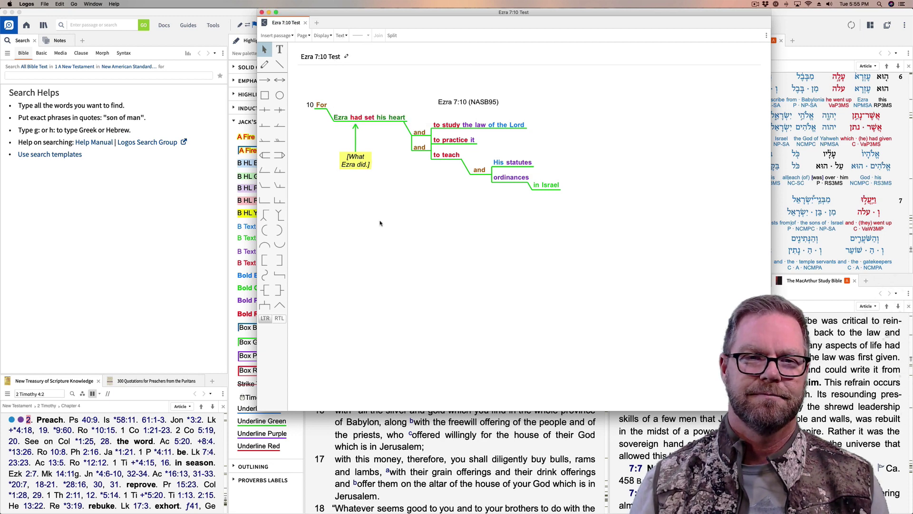
# - Restyle the arrow above the "[What Ezra did.]" note as a black dotted line with the thinnest weight
pyautogui.click(369, 188)
pyautogui.click(356, 131)
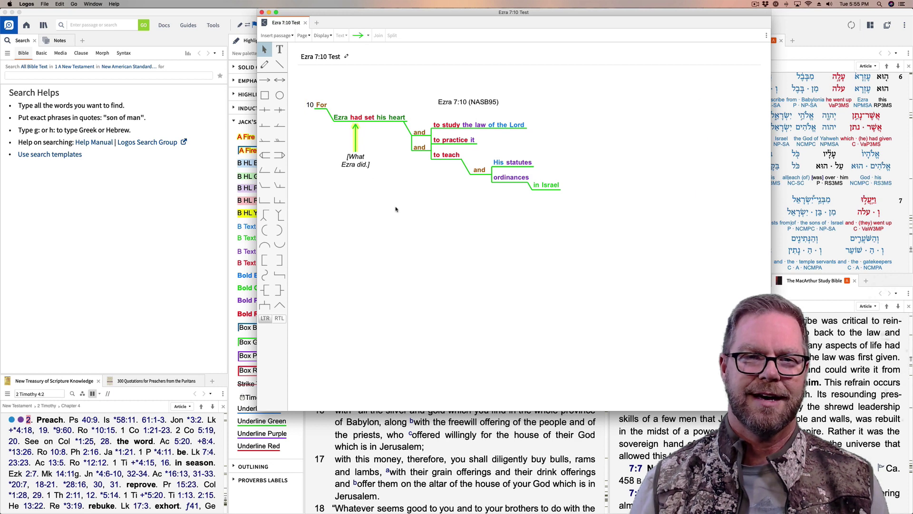
pyautogui.click(358, 36)
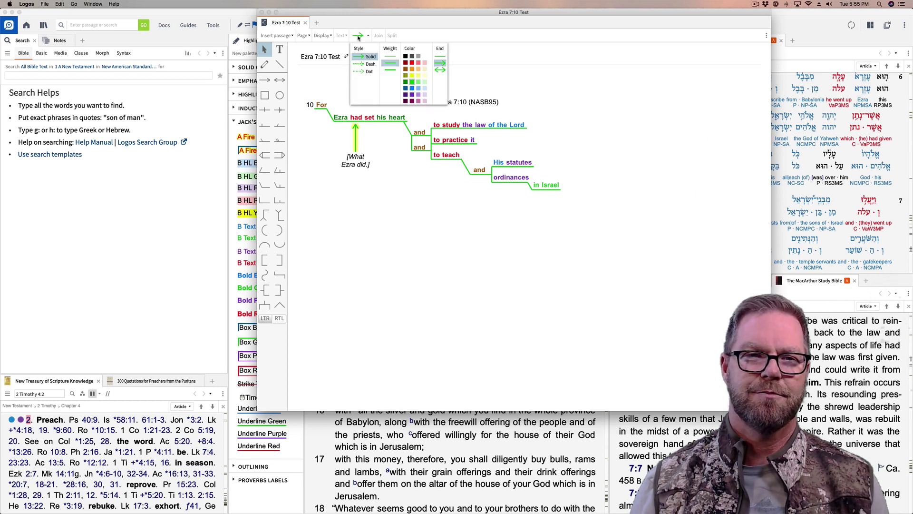
pyautogui.click(355, 73)
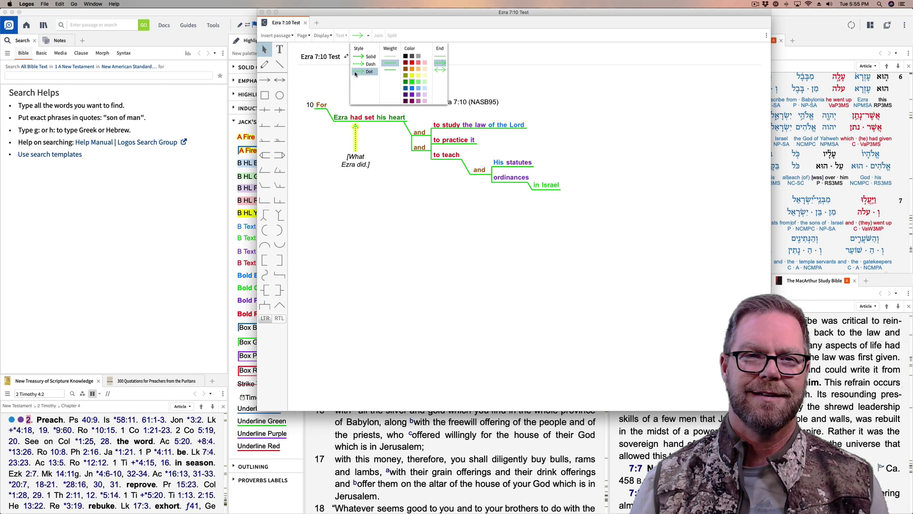
pyautogui.click(390, 56)
pyautogui.click(405, 56)
pyautogui.click(404, 216)
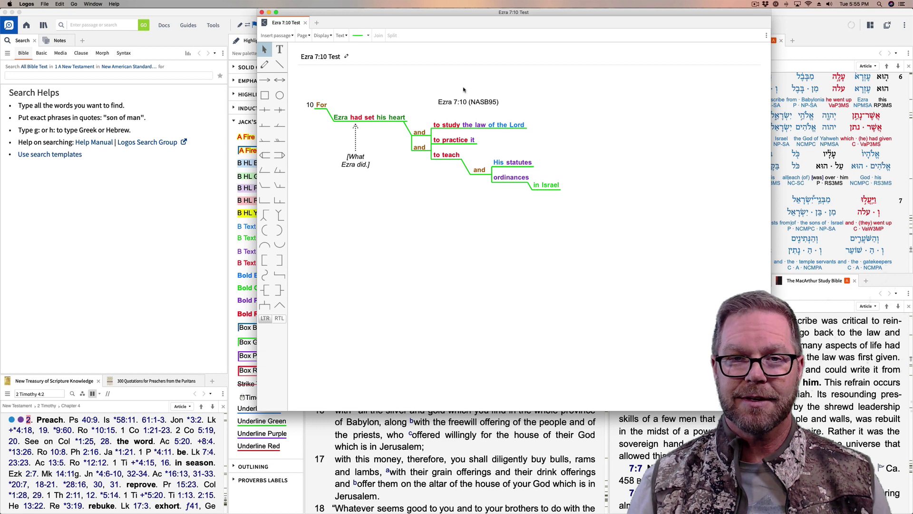
pyautogui.click(279, 49)
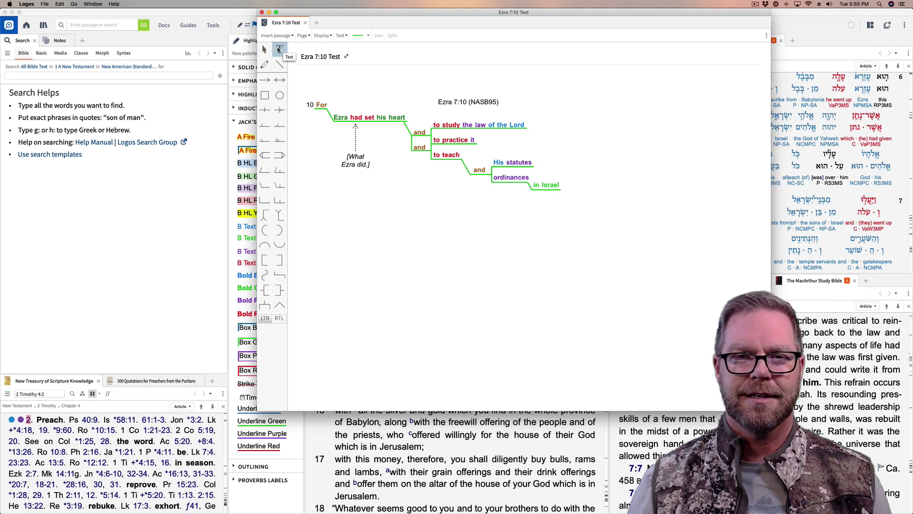
pyautogui.click(463, 88)
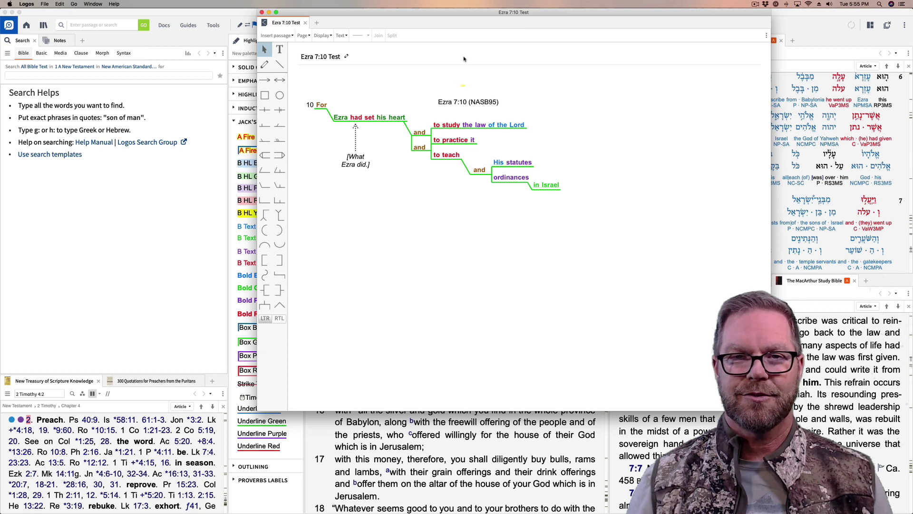
pyautogui.click(448, 224)
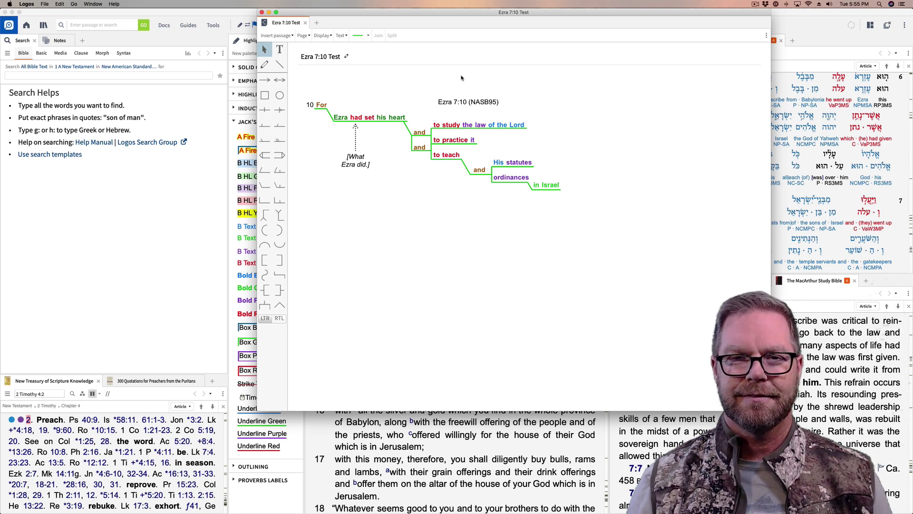
# - Select the whole diagram, including the passage heading, and shift it slightly up and to the left
pyautogui.click(457, 102)
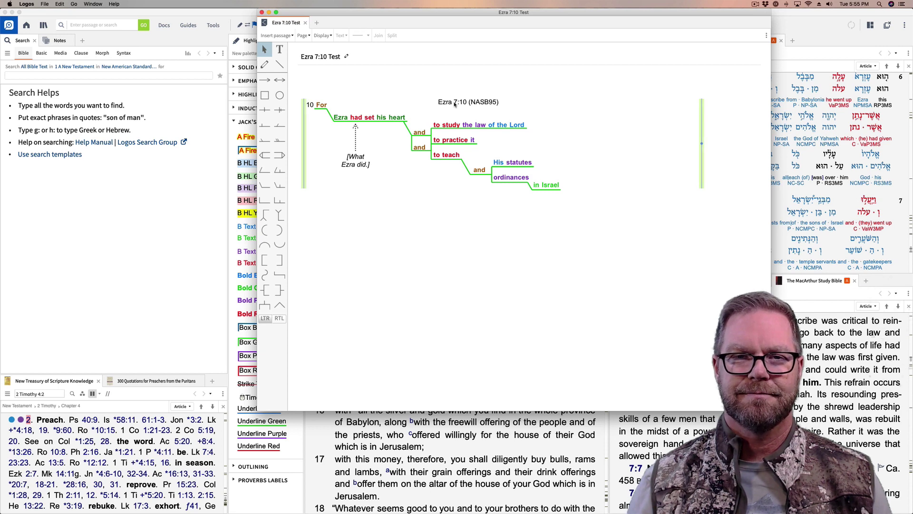
pyautogui.click(469, 106)
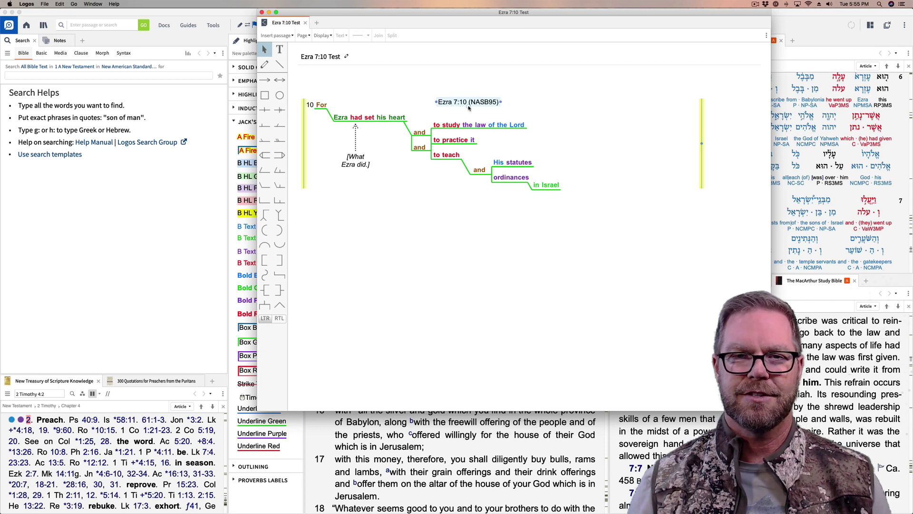
pyautogui.click(469, 107)
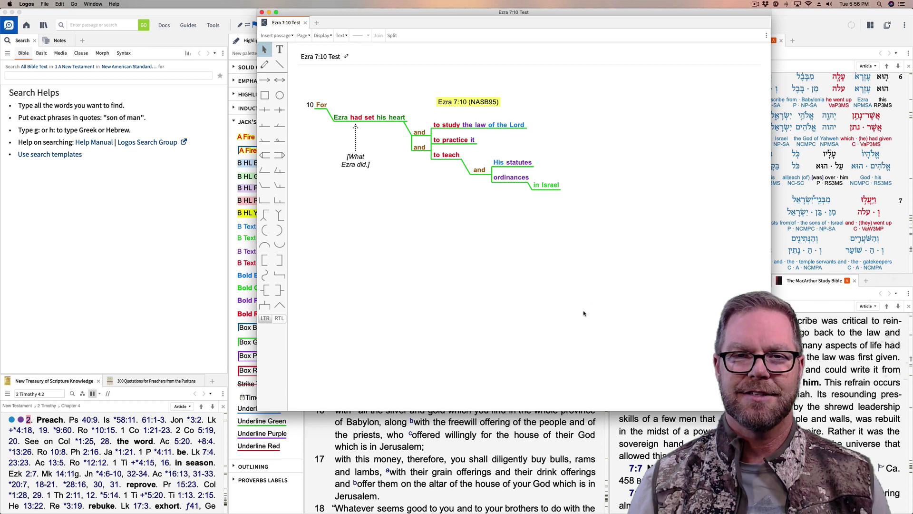
pyautogui.press('super+a')
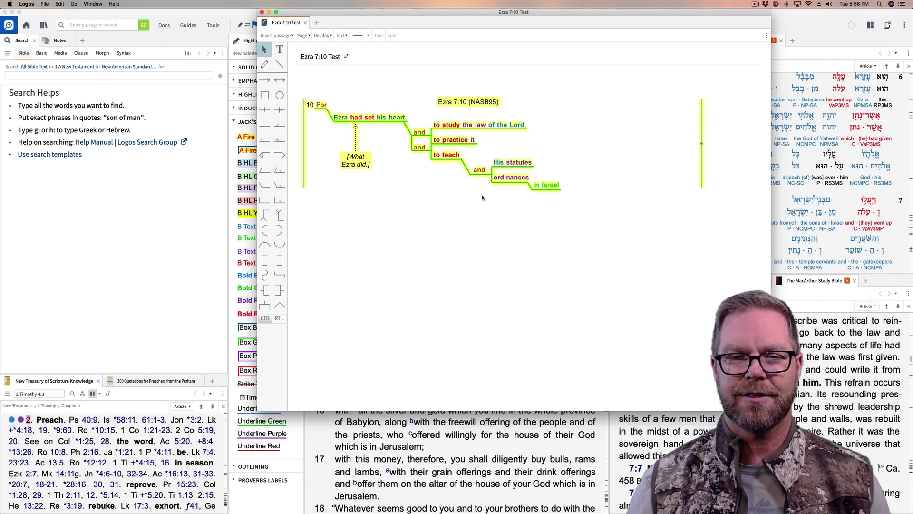
pyautogui.moveTo(468, 102)
pyautogui.mouseDown()
pyautogui.moveTo(466, 113)
pyautogui.moveTo(484, 123)
pyautogui.moveTo(457, 87)
pyautogui.moveTo(449, 123)
pyautogui.moveTo(518, 125)
pyautogui.moveTo(491, 97)
pyautogui.moveTo(469, 98)
pyautogui.moveTo(470, 151)
pyautogui.moveTo(465, 100)
pyautogui.mouseUp()
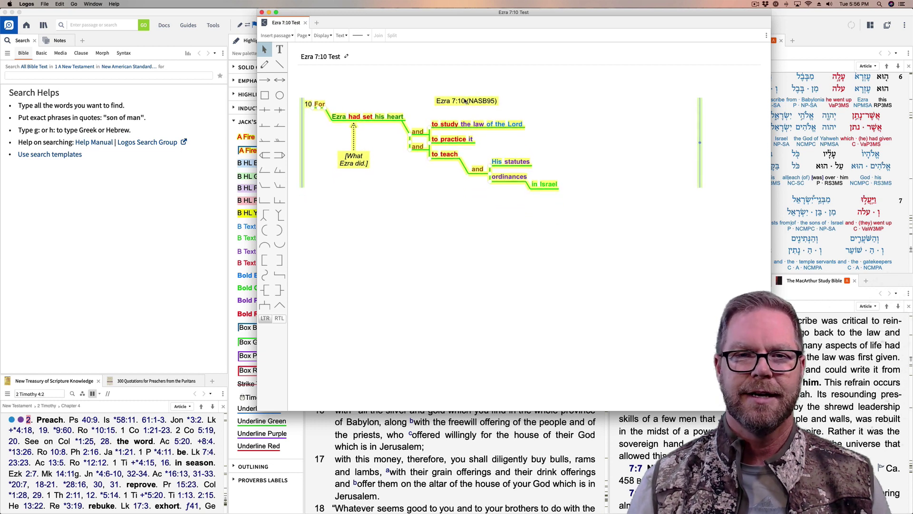
pyautogui.click(478, 292)
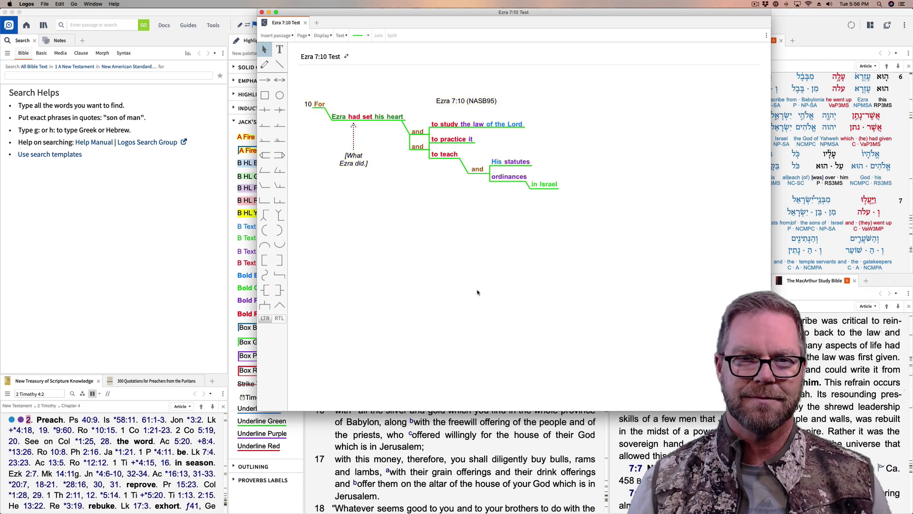
# - Add a title reading "HOW TO HAVE GOD'S BLESSING ON YOUR LIFE" above the passage heading
pyautogui.click(280, 50)
pyautogui.press('Escape')
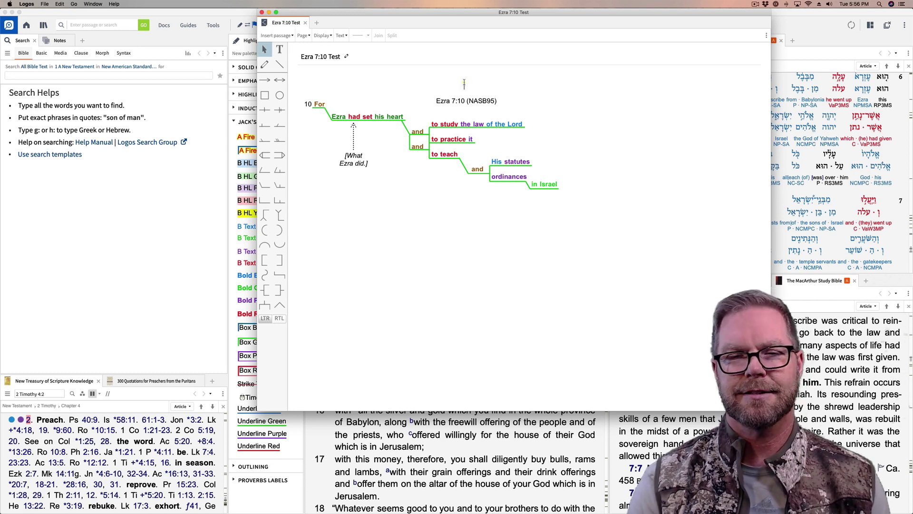
pyautogui.click(464, 83)
pyautogui.write('HOW TO')
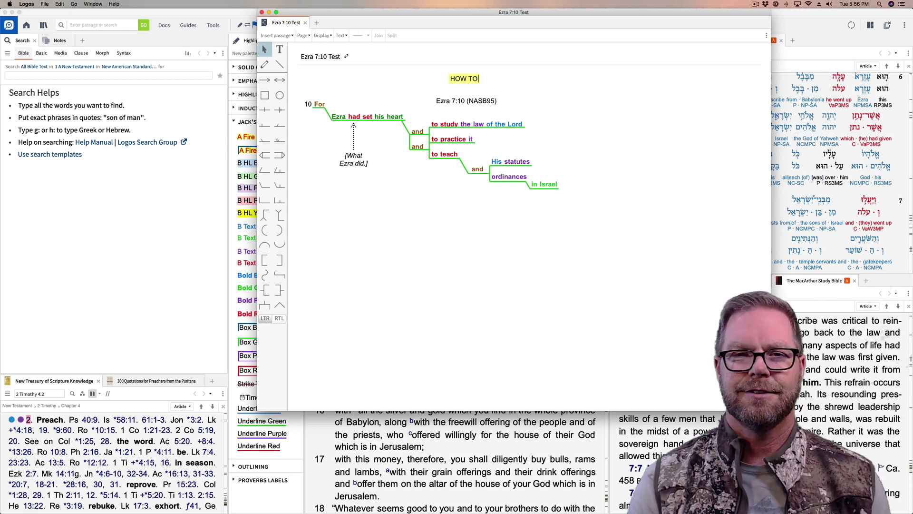
pyautogui.write(" HAVE GOD'S BL")
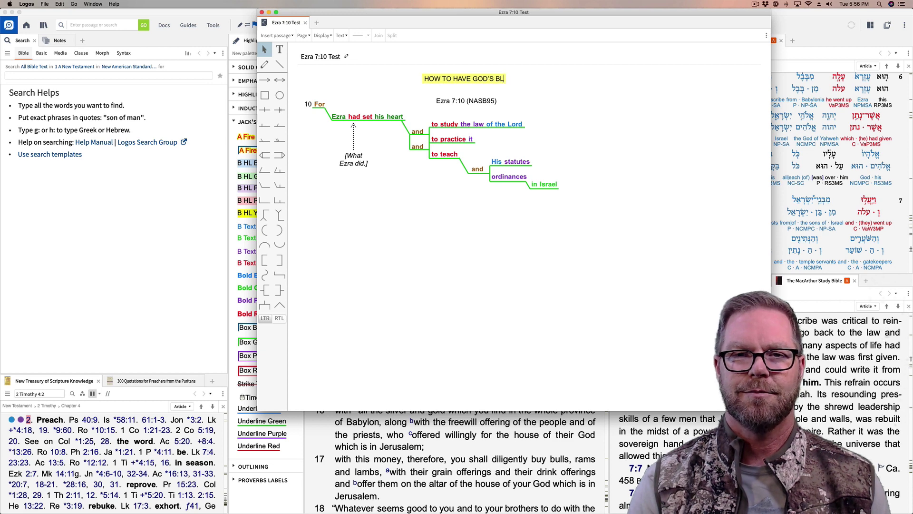
pyautogui.write('ESSING ON YOUR LIFE')
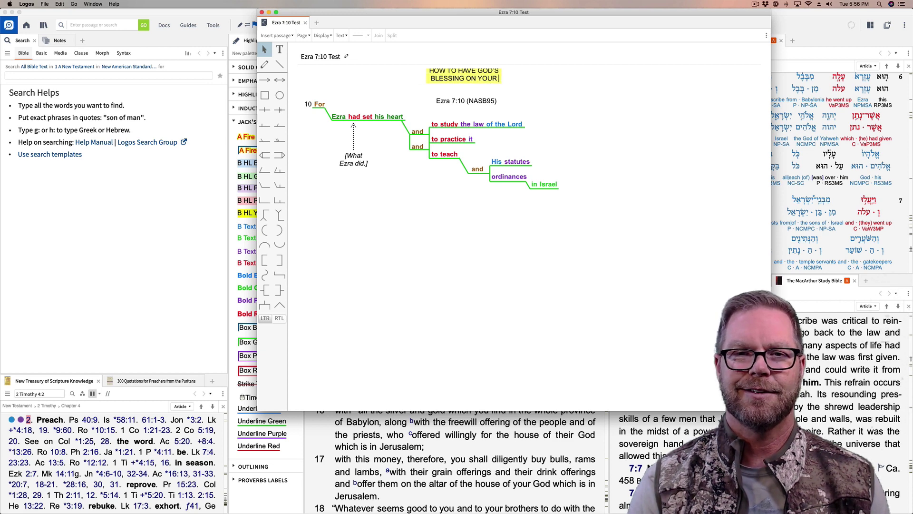
pyautogui.click(624, 126)
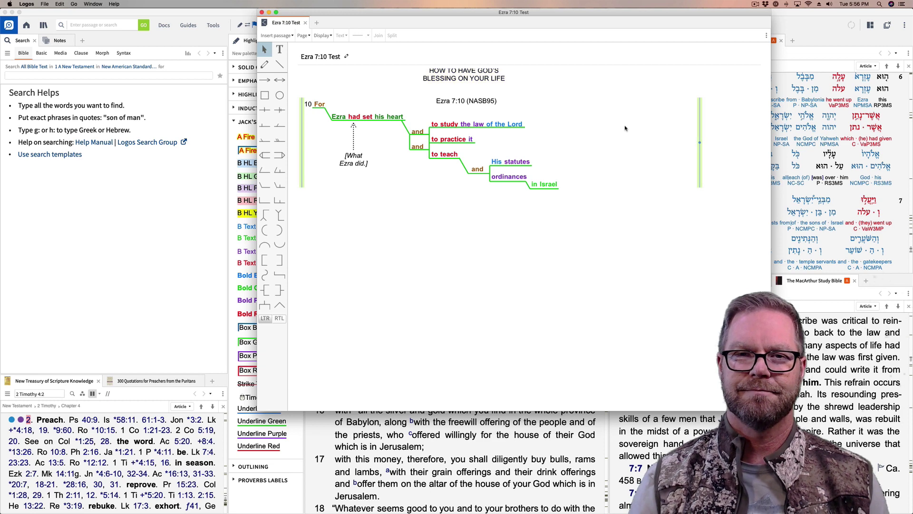
# - Place the title directly above "Ezra 7:10 (NASB95)" and widen its text box so it fits on one line
pyautogui.click(459, 82)
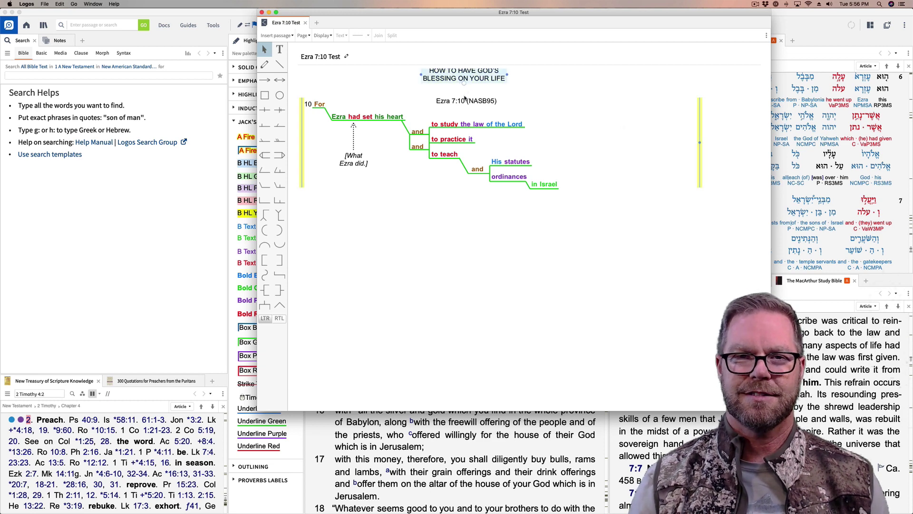
pyautogui.click(465, 99)
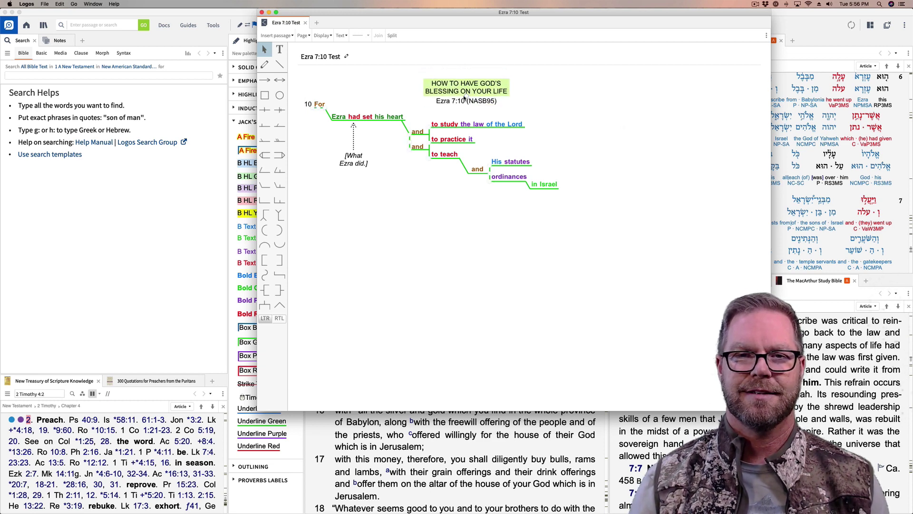
pyautogui.moveTo(509, 88); pyautogui.dragTo(566, 91)
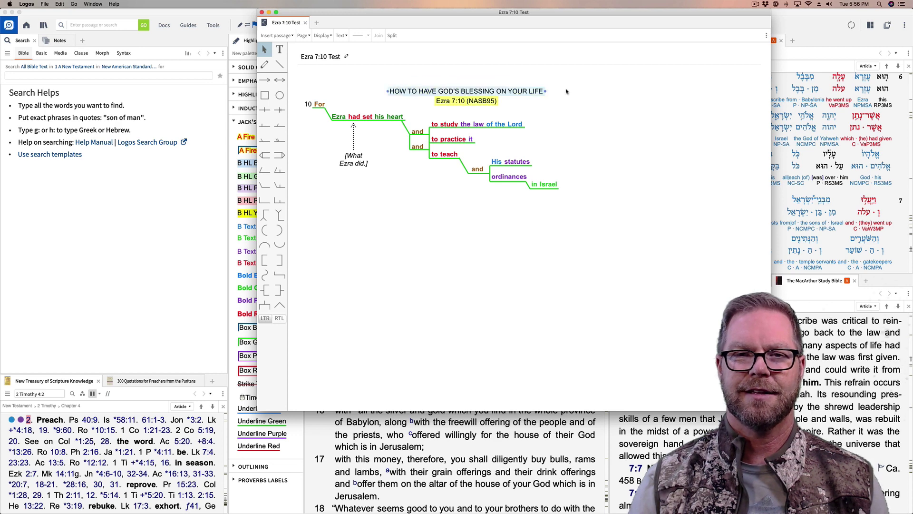
pyautogui.click(505, 90)
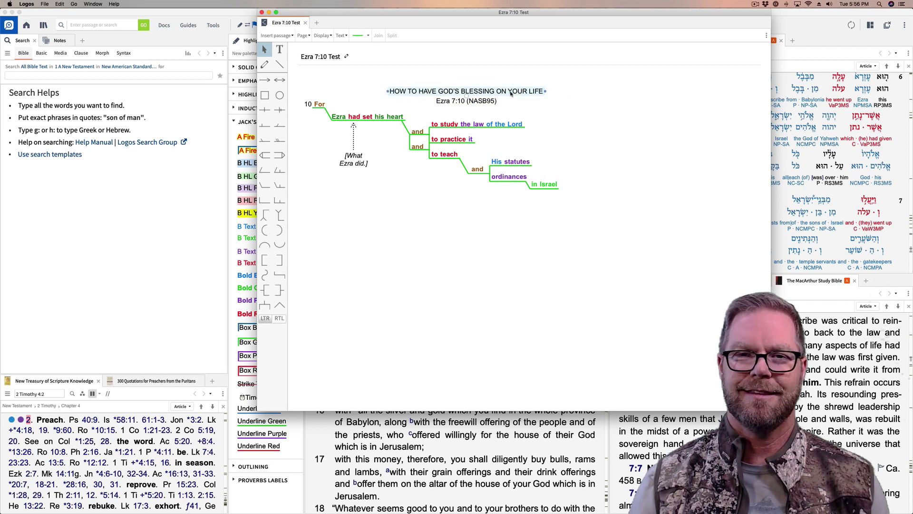
pyautogui.click(635, 149)
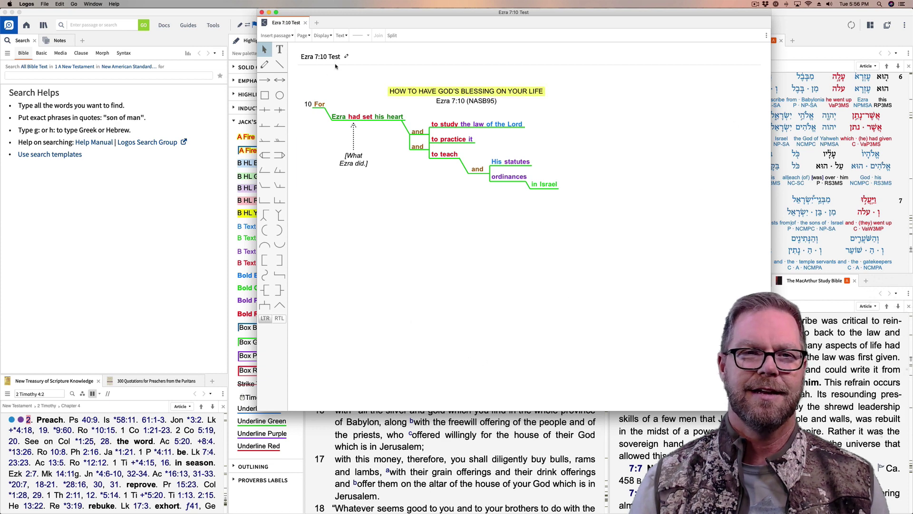
# - Format the title in Copperplate Gothic Bold at size 16
pyautogui.click(342, 36)
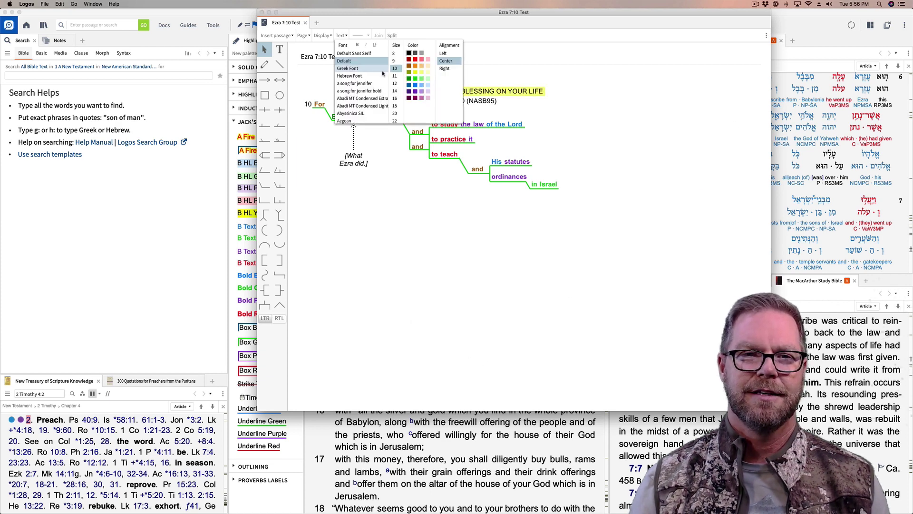
pyautogui.click(394, 98)
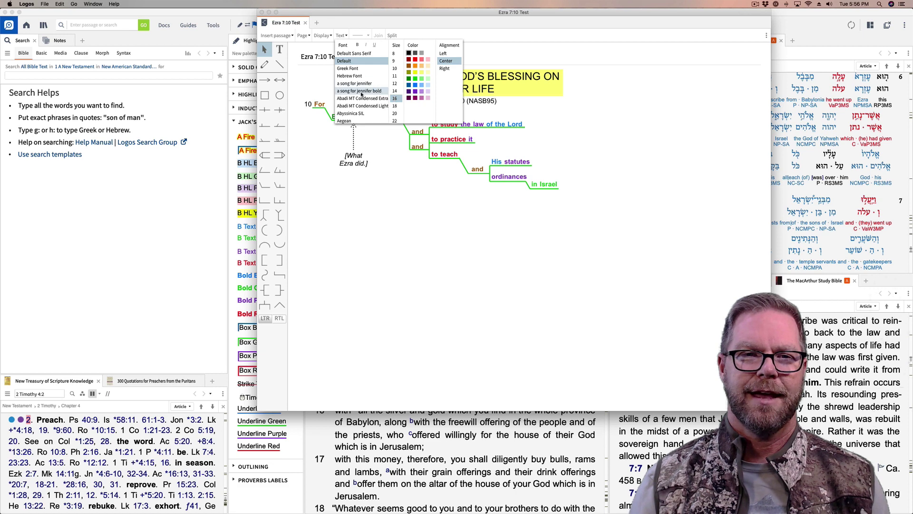
pyautogui.scroll(-5, 362, 95)
pyautogui.scroll(-10, 362, 94)
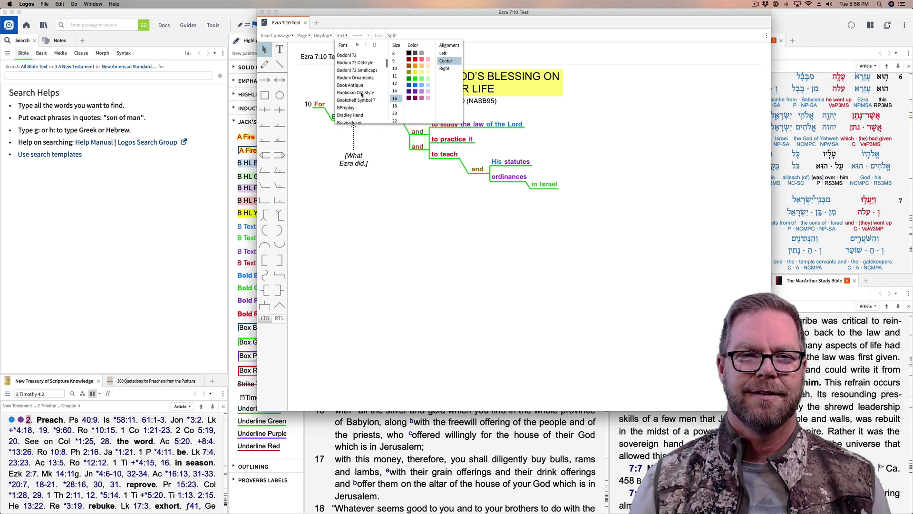
pyautogui.scroll(-5, 361, 94)
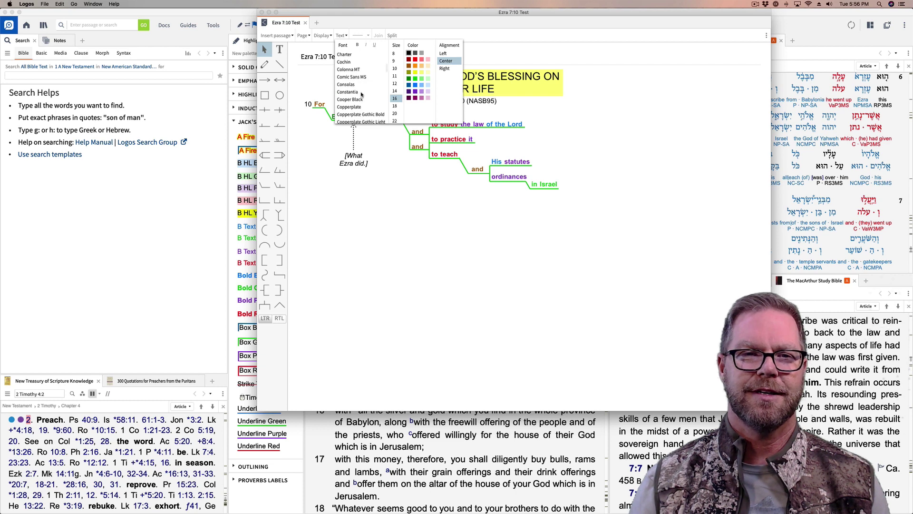
pyautogui.click(361, 114)
pyautogui.click(639, 119)
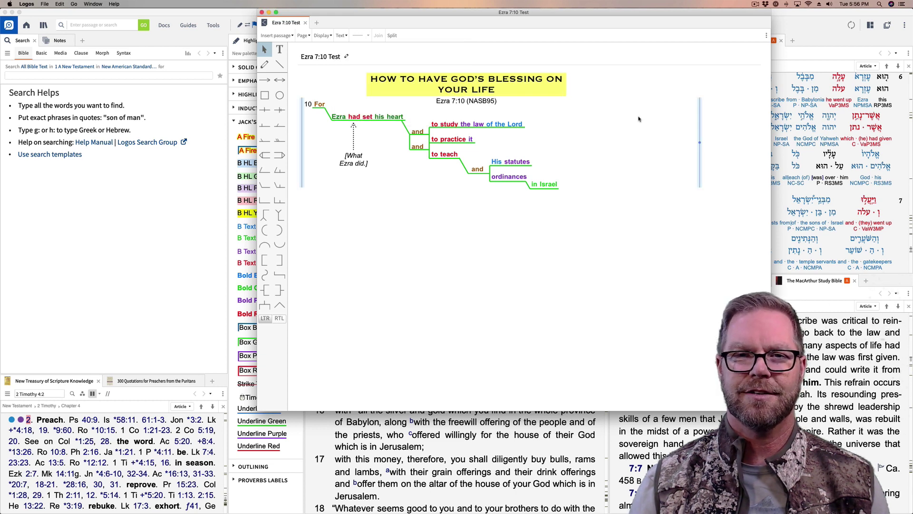
# - Narrow the title's text box so its second line begins with "BLESSING"
pyautogui.click(566, 90)
pyautogui.moveTo(566, 86); pyautogui.dragTo(551, 86)
pyautogui.click(552, 86)
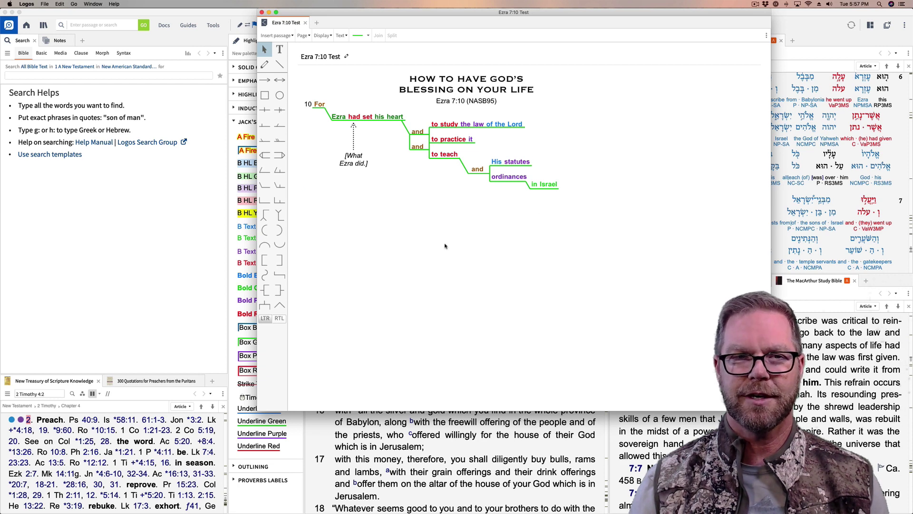
# - Open the existing sentence diagram document "Ezra 7:10*" to view the fuller annotated version
pyautogui.click(164, 25)
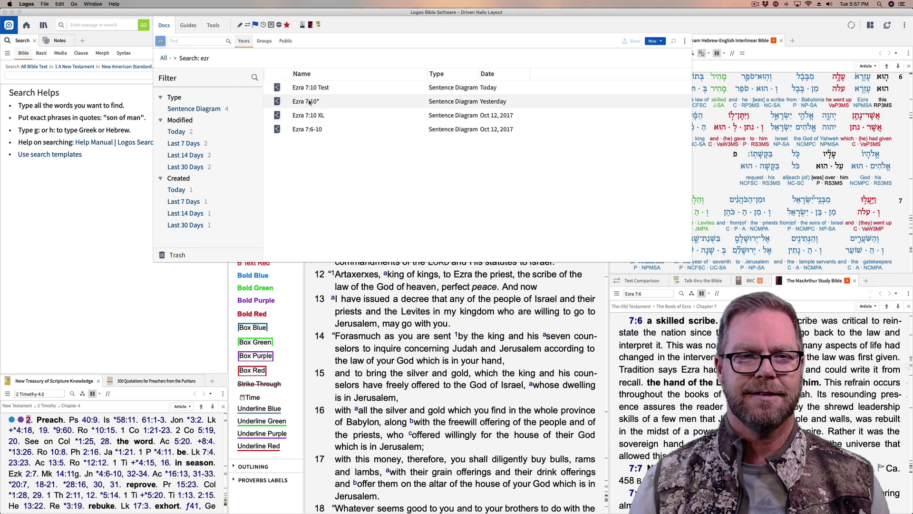
pyautogui.click(309, 101)
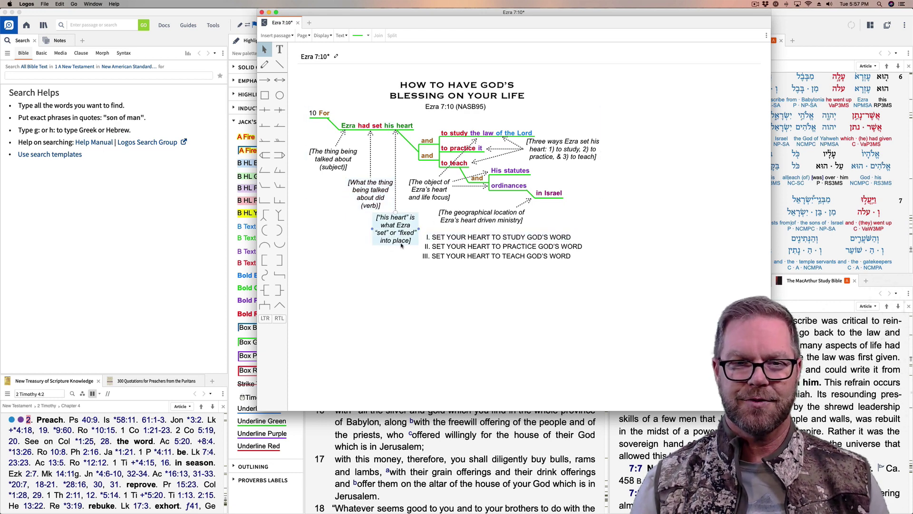
# - Examine the italic notes on the object of Ezra's heart and the three ways he set his heart, with the phrases they explain
pyautogui.click(392, 214)
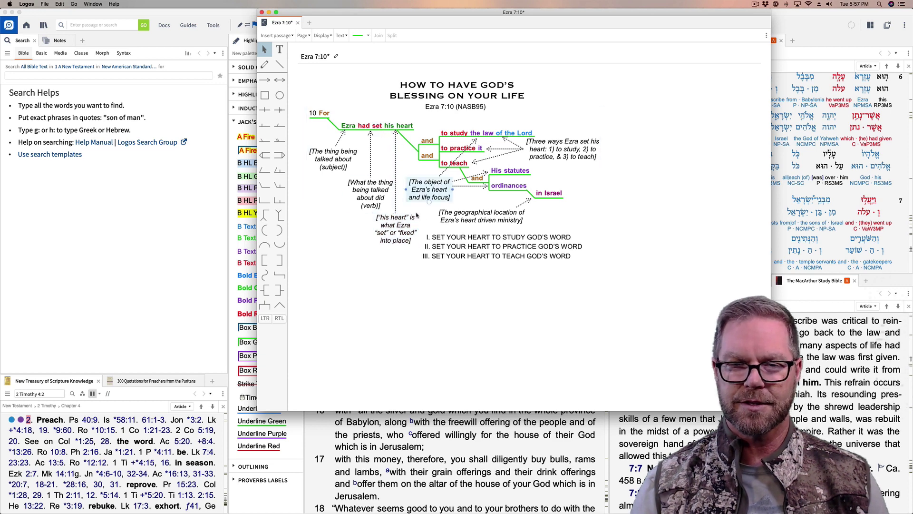
pyautogui.click(582, 160)
pyautogui.click(420, 193)
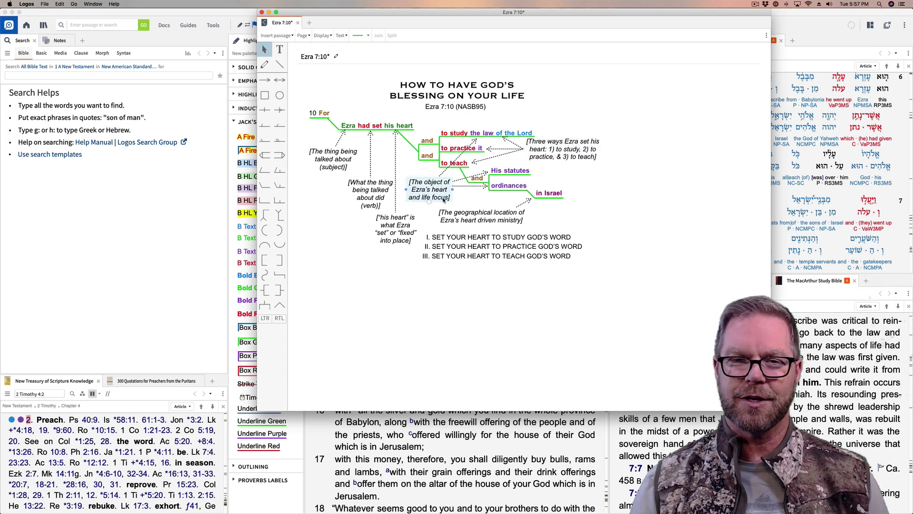
pyautogui.click(471, 141)
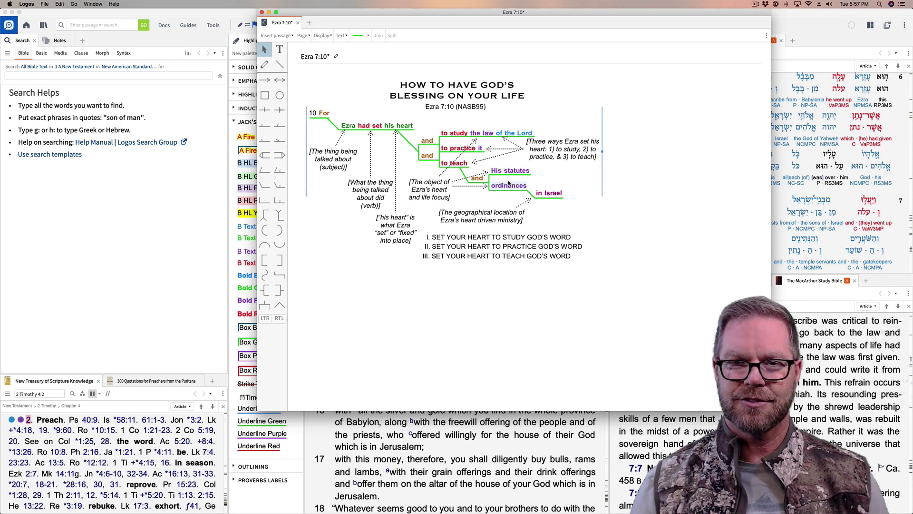
pyautogui.click(561, 148)
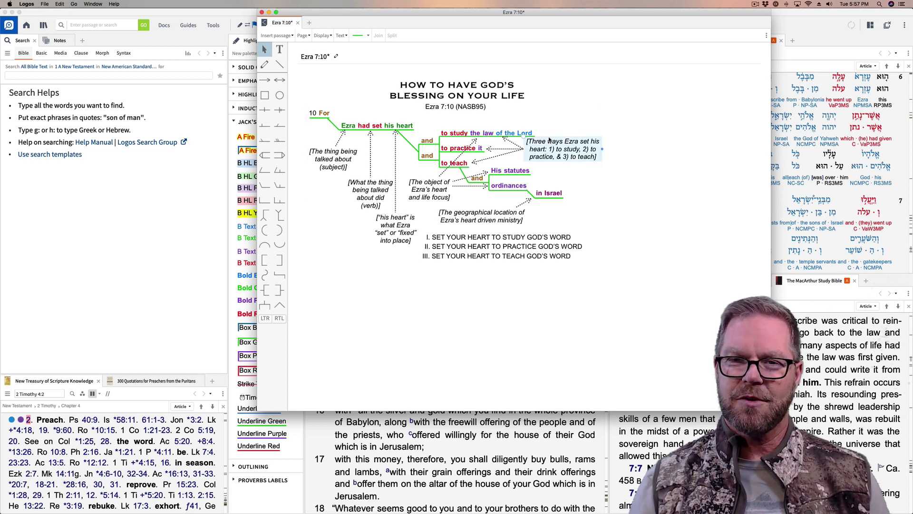
pyautogui.click(546, 156)
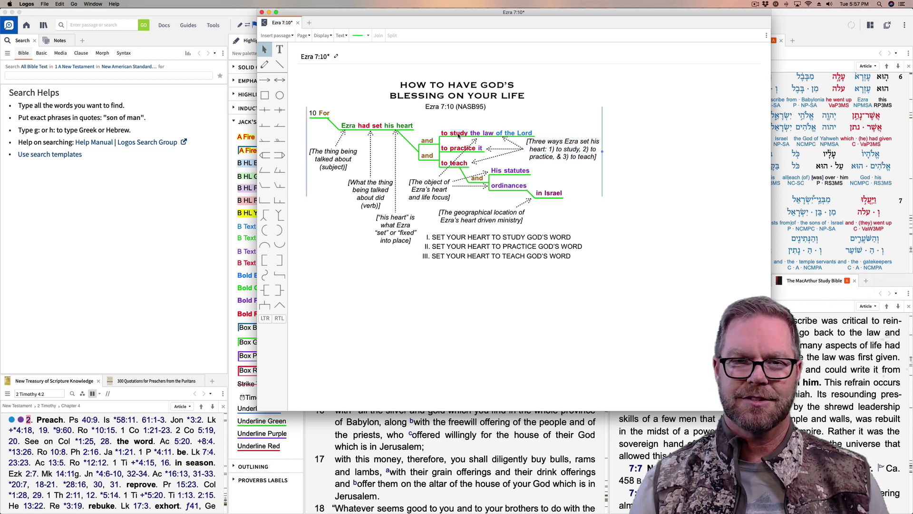
pyautogui.click(450, 168)
pyautogui.click(450, 170)
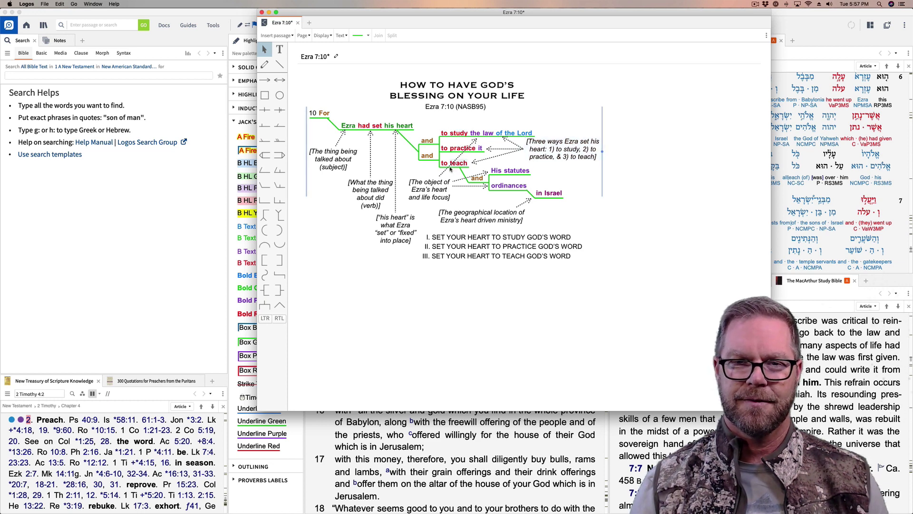
# - Examine the arrows to "His statutes" and "ordinances" and the geographical location note pointing to "in Israel"
pyautogui.click(450, 185)
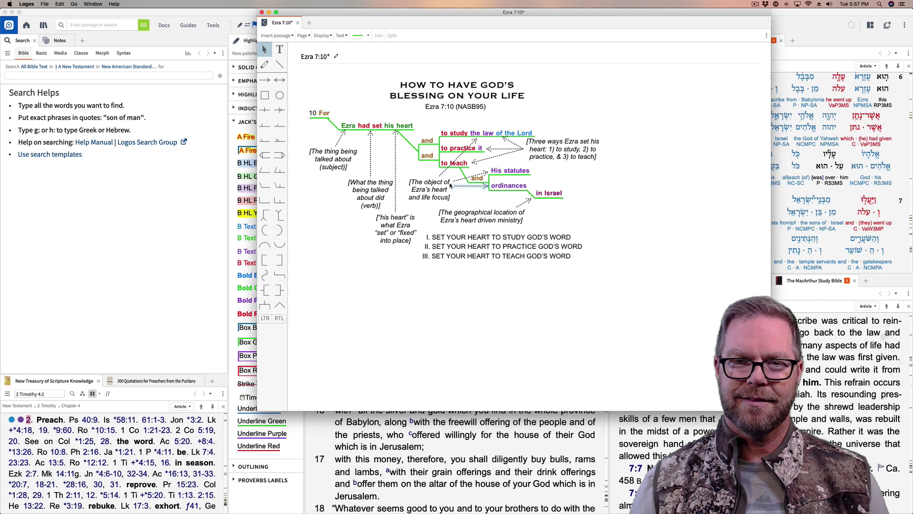
pyautogui.click(451, 186)
pyautogui.click(450, 185)
pyautogui.click(450, 186)
pyautogui.click(495, 171)
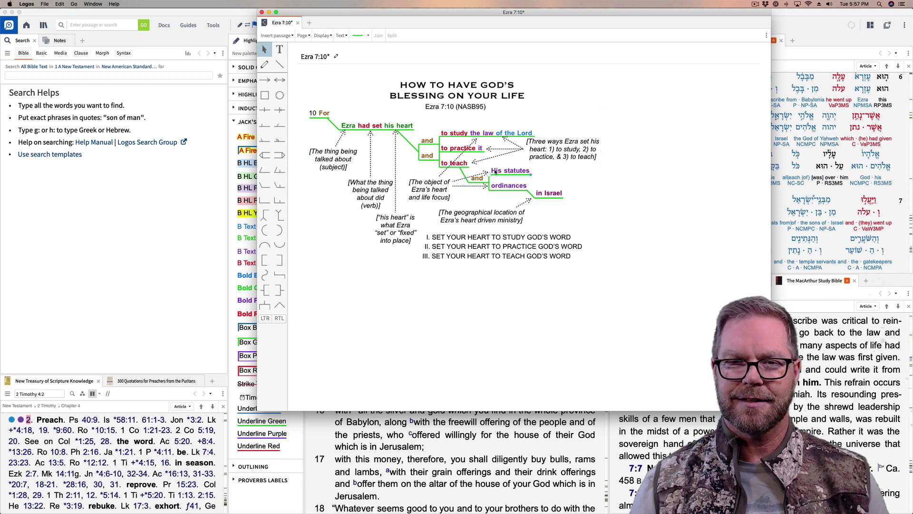
pyautogui.click(465, 217)
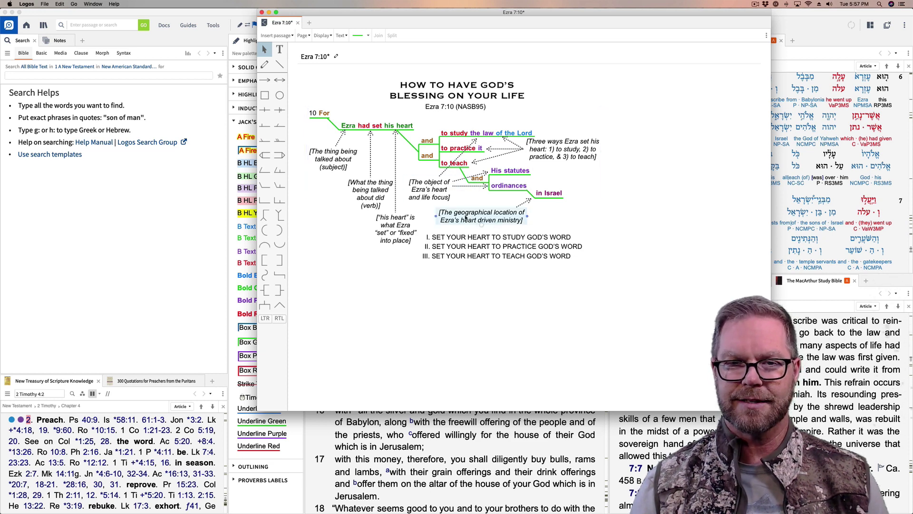
pyautogui.click(555, 201)
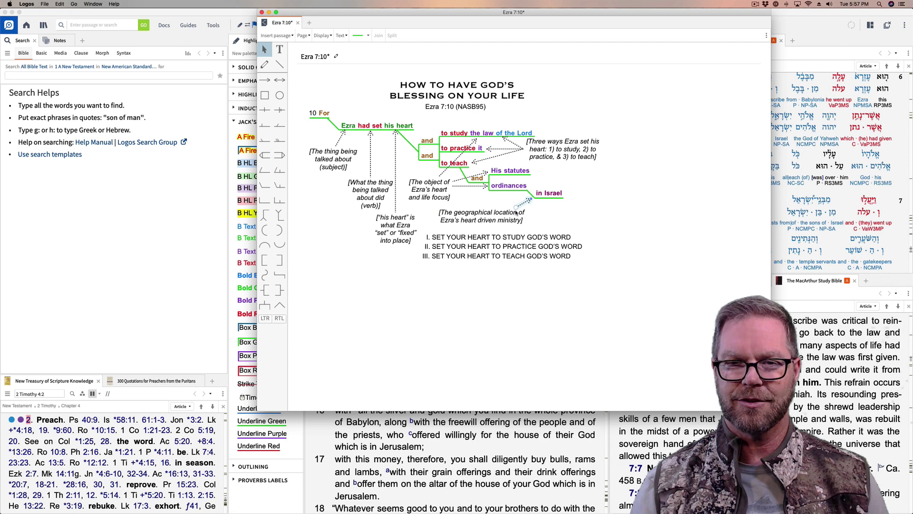
pyautogui.click(555, 205)
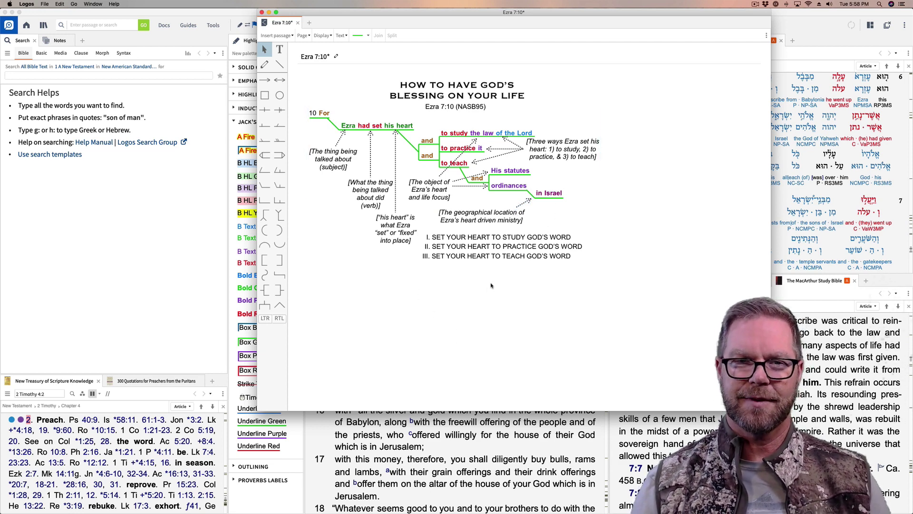
# - Review the three "SET YOUR HEART" outline points below the diagram and the title above it
pyautogui.click(471, 239)
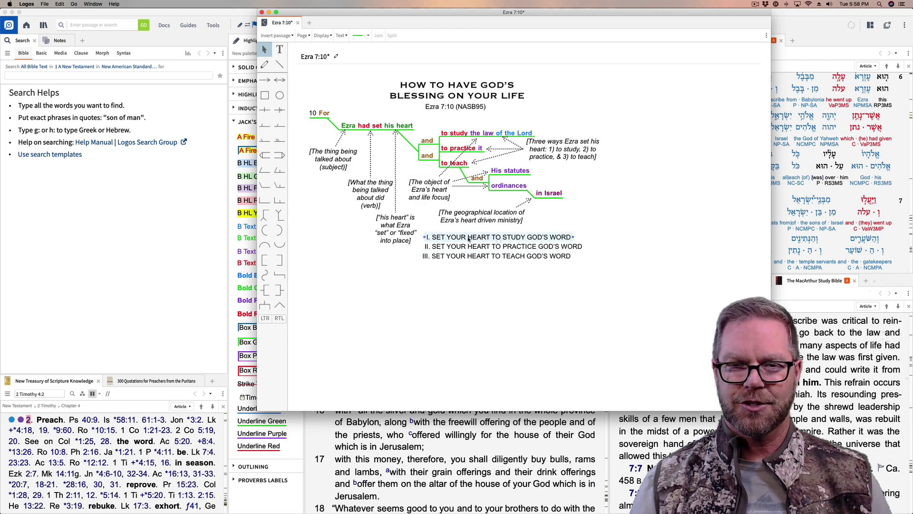
pyautogui.click(558, 246)
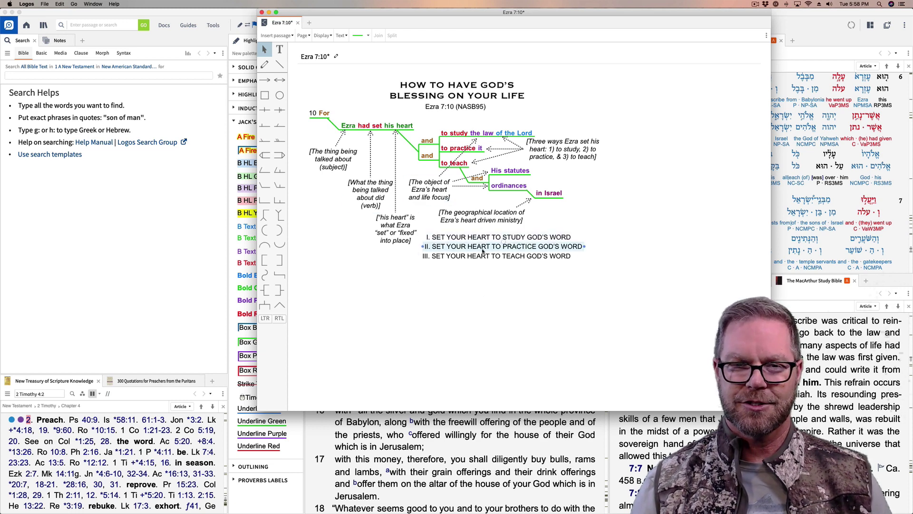
pyautogui.click(456, 259)
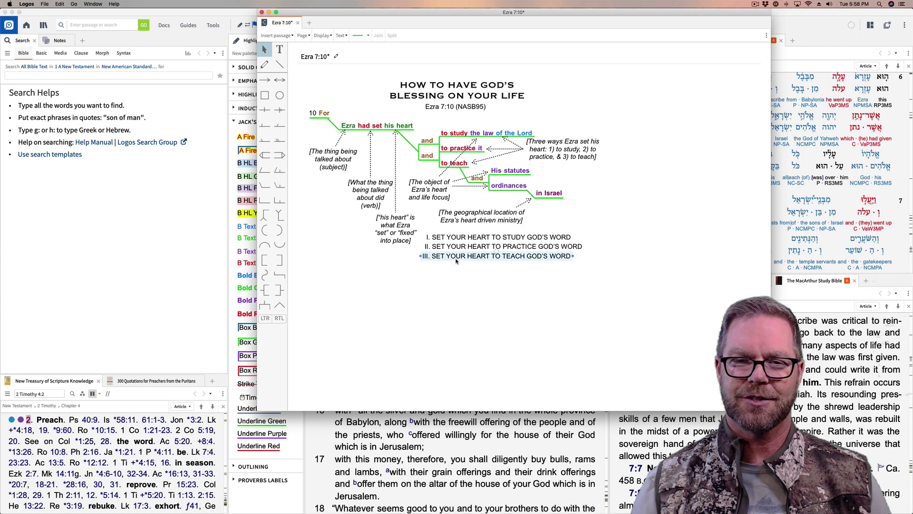
pyautogui.click(462, 281)
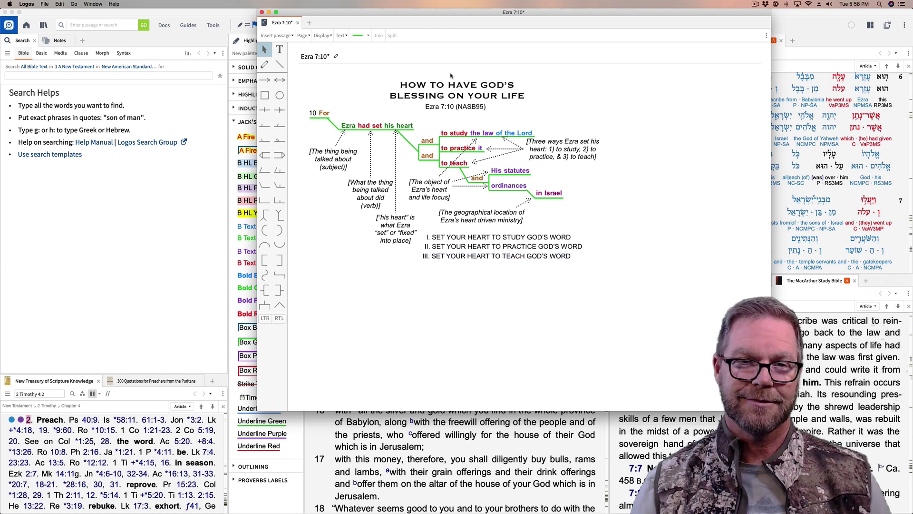
pyautogui.click(458, 98)
pyautogui.click(441, 368)
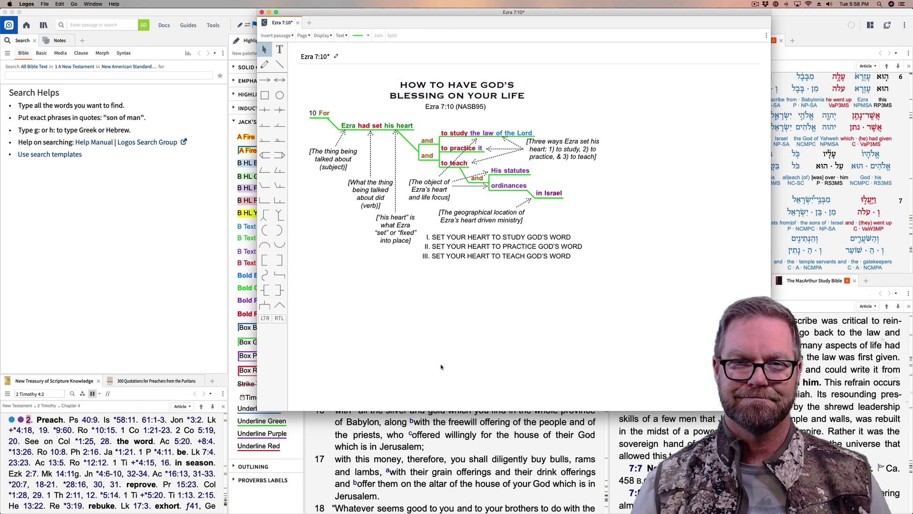